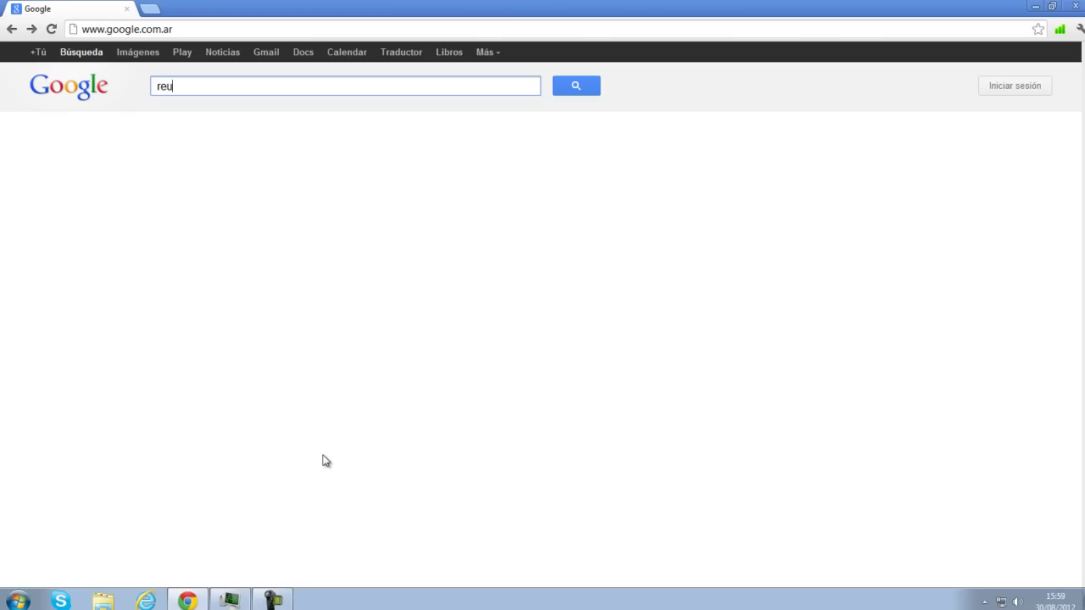
Search the web for recuva and open the Recuva - Download result on piriform.com.
{"action": "key", "text": "BackSpace"}
{"action": "type", "text": "cuva"}
{"action": "key", "text": "Return"}
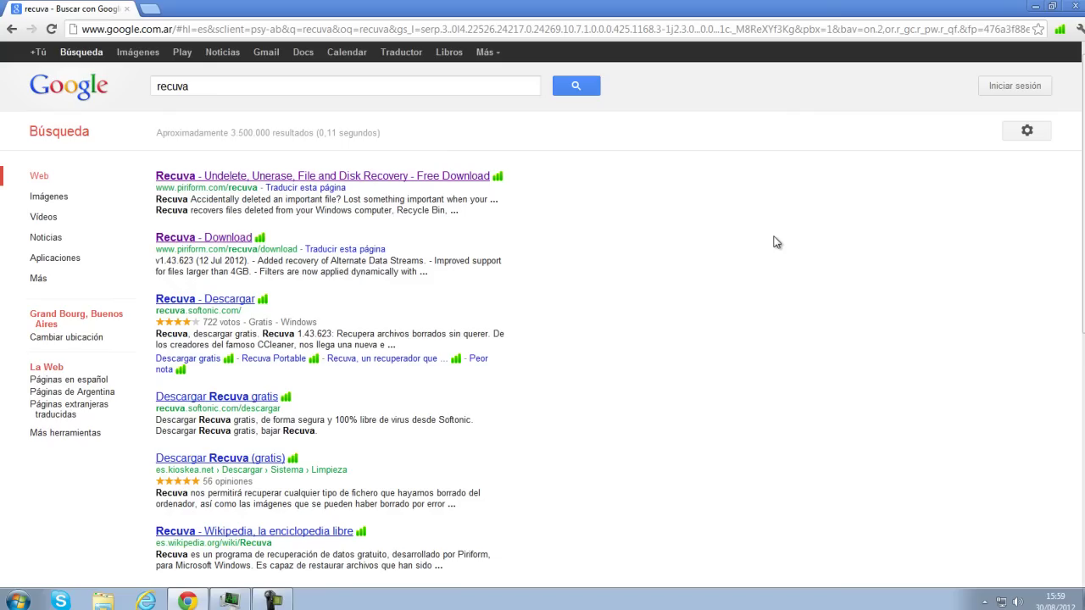
{"action": "scroll", "coordinate": [526, 280], "scroll_direction": "down", "scroll_amount": 3}
{"action": "scroll", "coordinate": [551, 330], "scroll_direction": "up", "scroll_amount": 3}
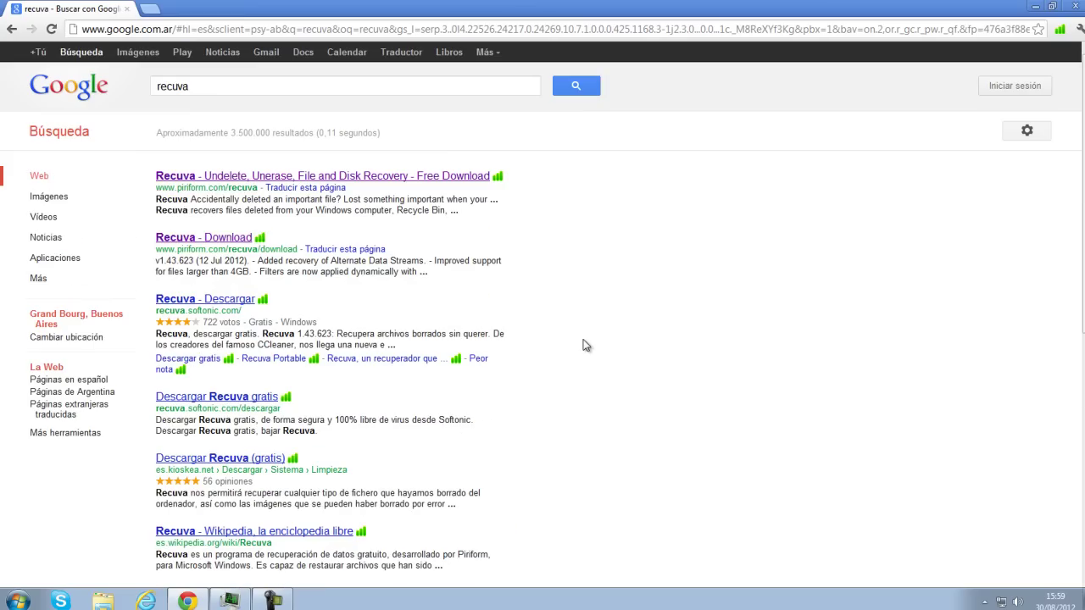
{"action": "left_click", "coordinate": [246, 242]}
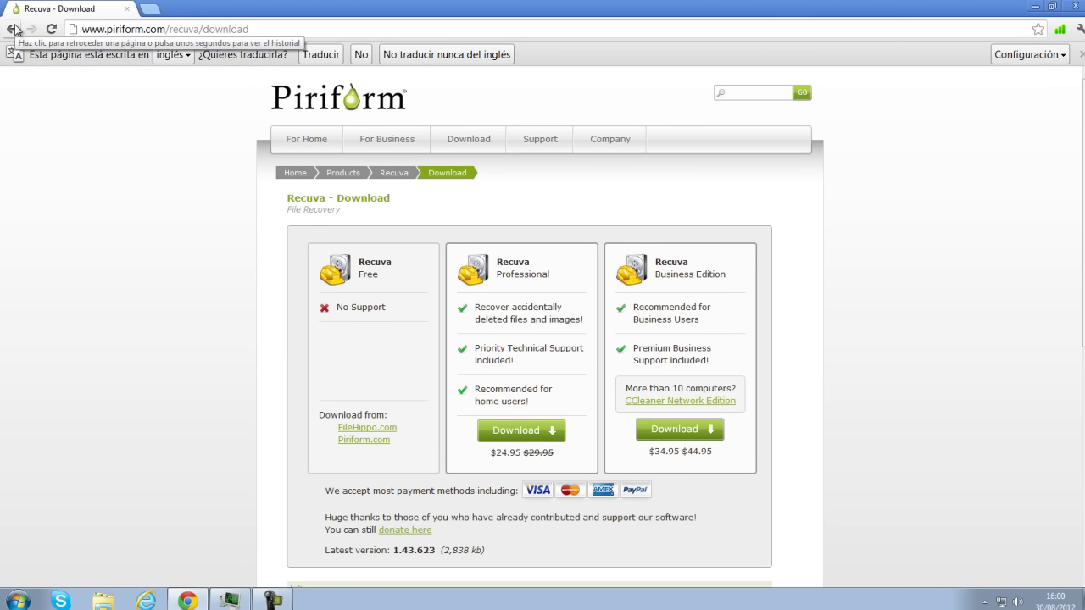
Reopen the Recuva - Download result and start downloading the free edition from Piriform.com.
{"action": "left_click", "coordinate": [14, 29]}
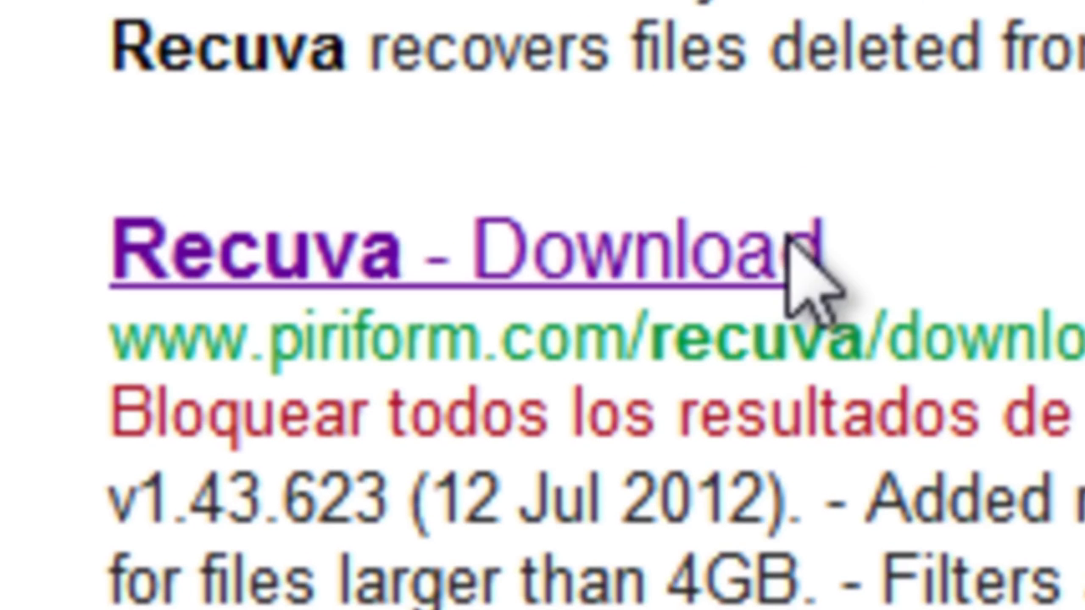
{"action": "left_click", "coordinate": [716, 250]}
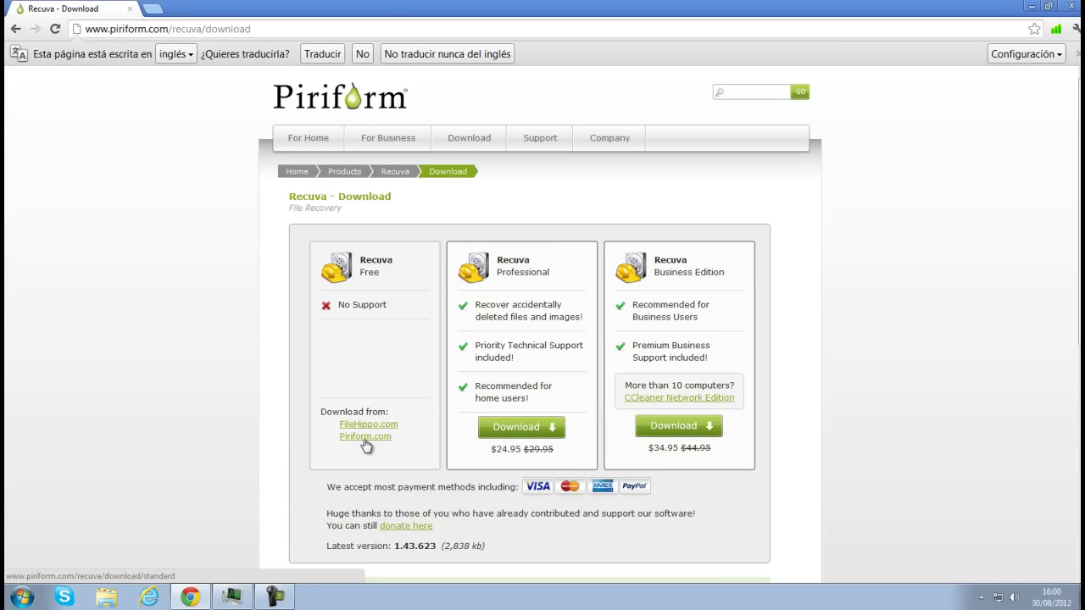
{"action": "left_click", "coordinate": [365, 438]}
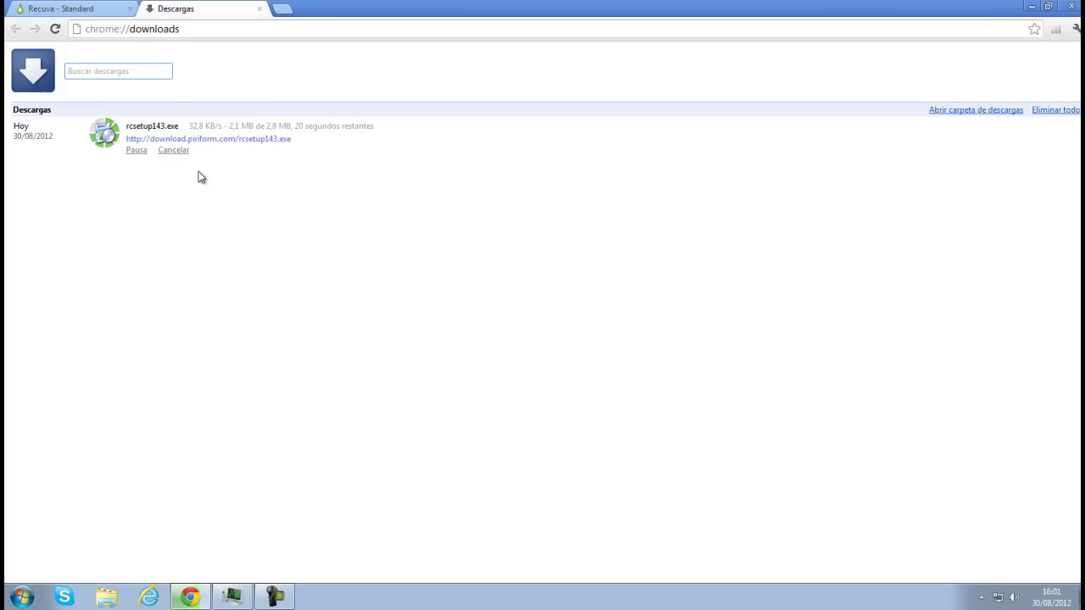
Check the download speed of rcsetup143.exe in the browser's downloads list.
{"action": "left_click_drag", "start_coordinate": [189, 126], "coordinate": [217, 124]}
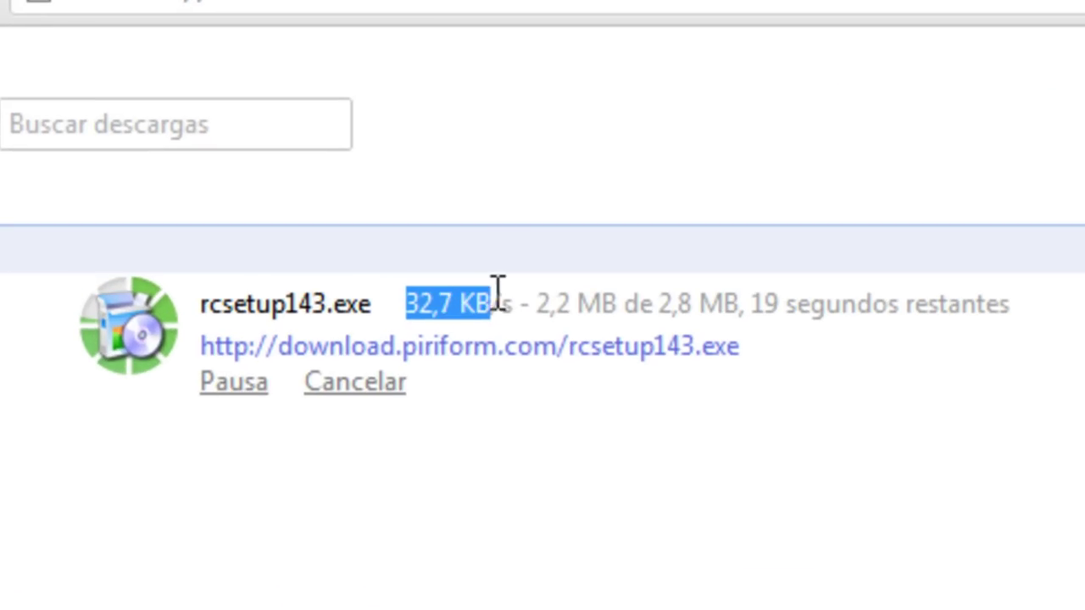
{"action": "left_click_drag", "start_coordinate": [498, 289], "coordinate": [511, 295]}
{"action": "left_click", "coordinate": [594, 581]}
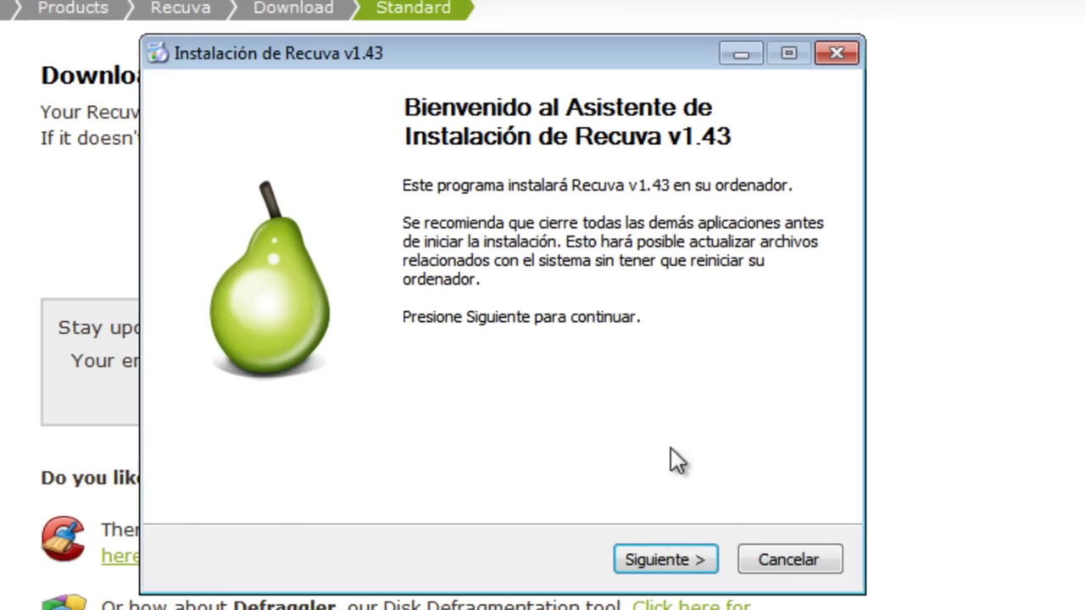
Accept the Recuva v1.43 license agreement, turn off the Start menu shortcut and install the program.
{"action": "left_click", "coordinate": [683, 551]}
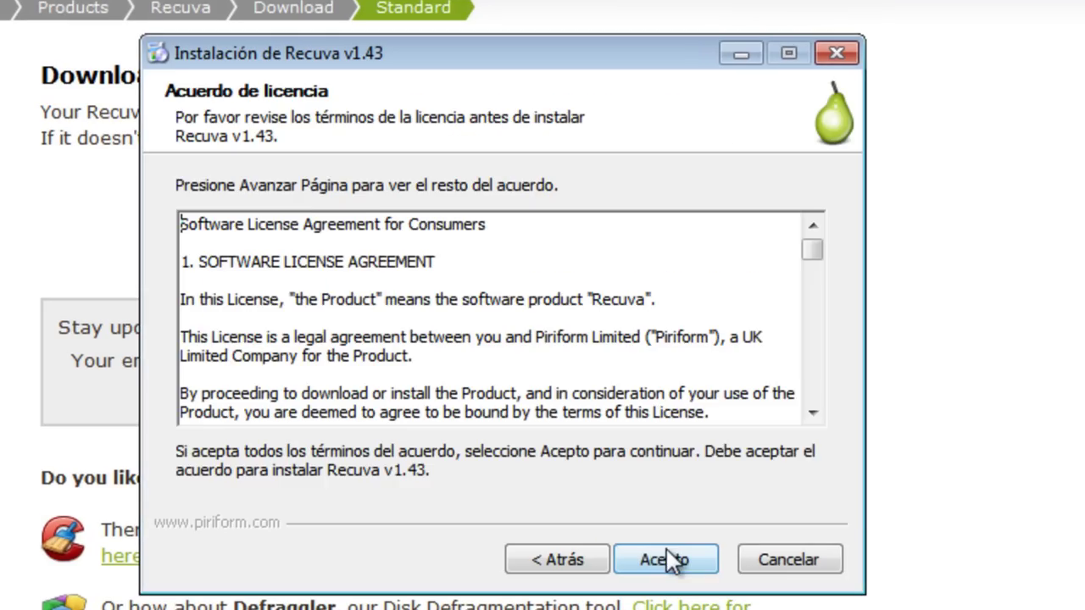
{"action": "left_click", "coordinate": [671, 556]}
{"action": "left_click", "coordinate": [374, 245]}
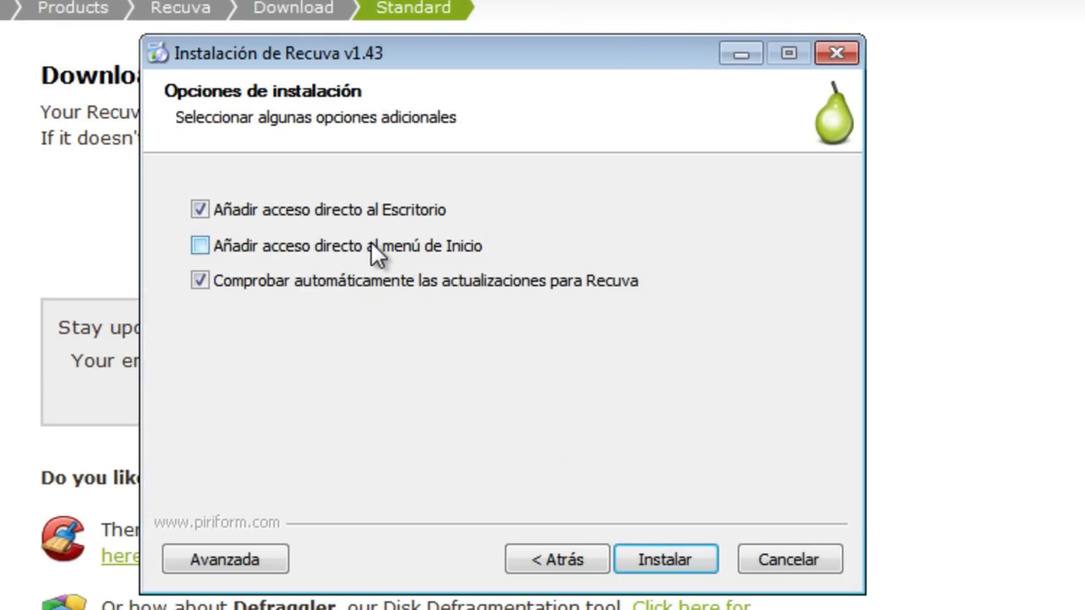
{"action": "left_click", "coordinate": [643, 557]}
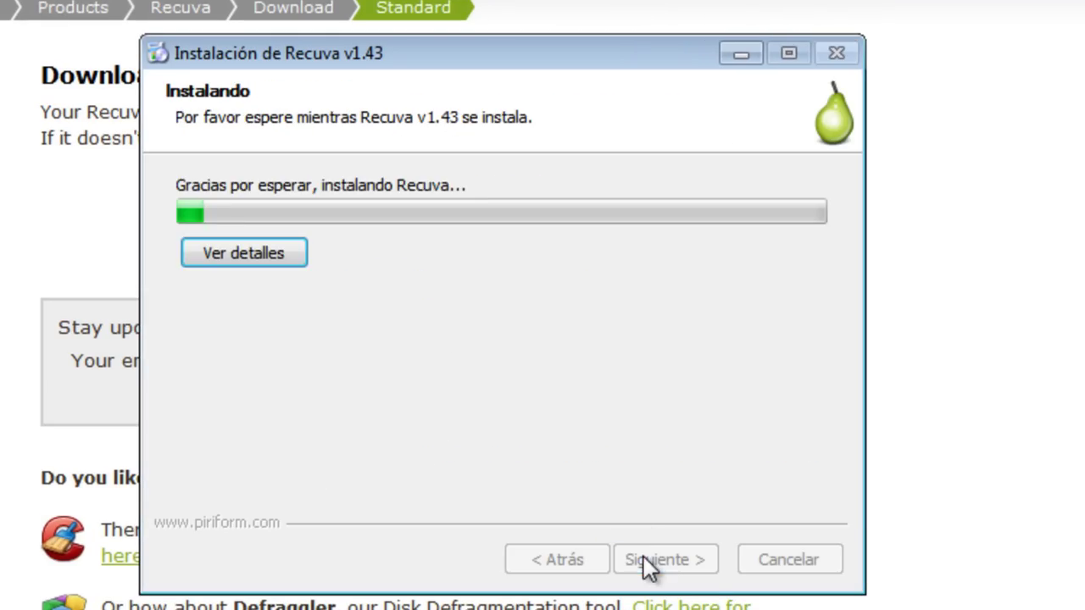
{"action": "left_click", "coordinate": [248, 254]}
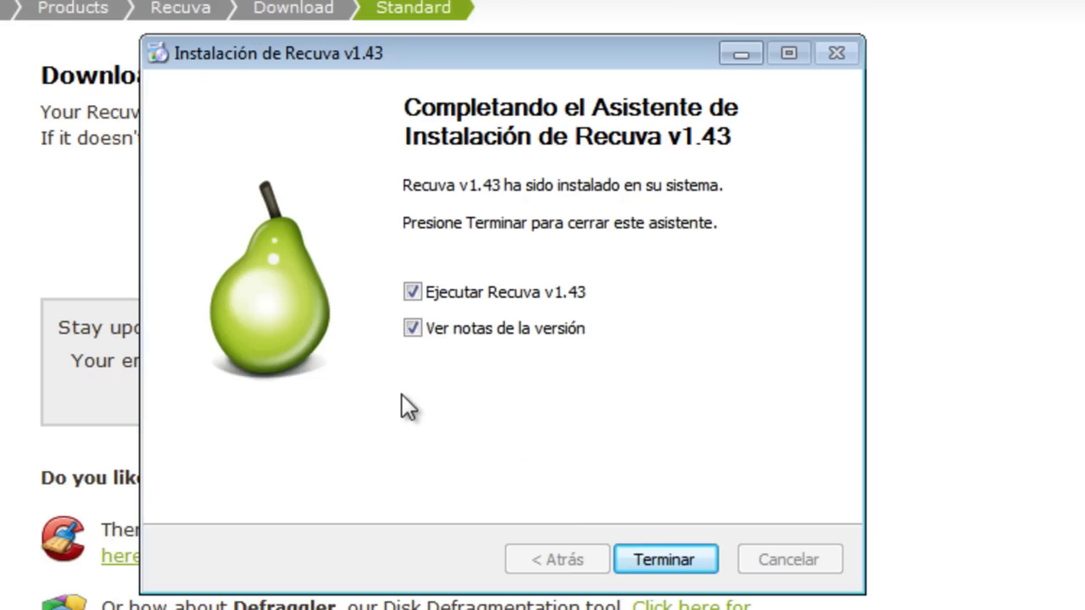
Finish the setup with release notes off and Recuva set to run, and minimize the browser window.
{"action": "left_click", "coordinate": [473, 334]}
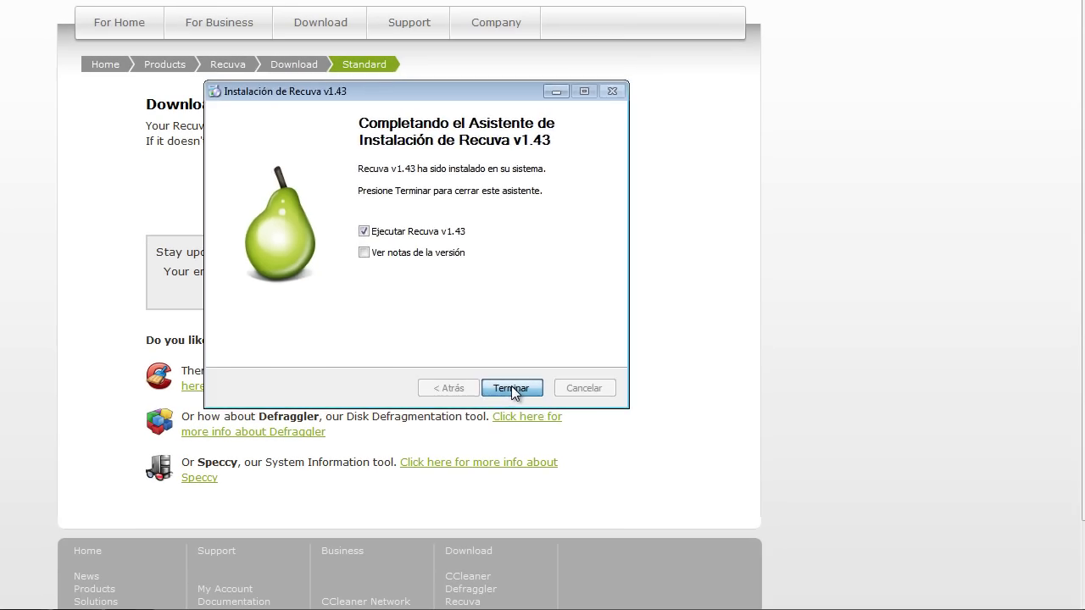
{"action": "left_click", "coordinate": [666, 559]}
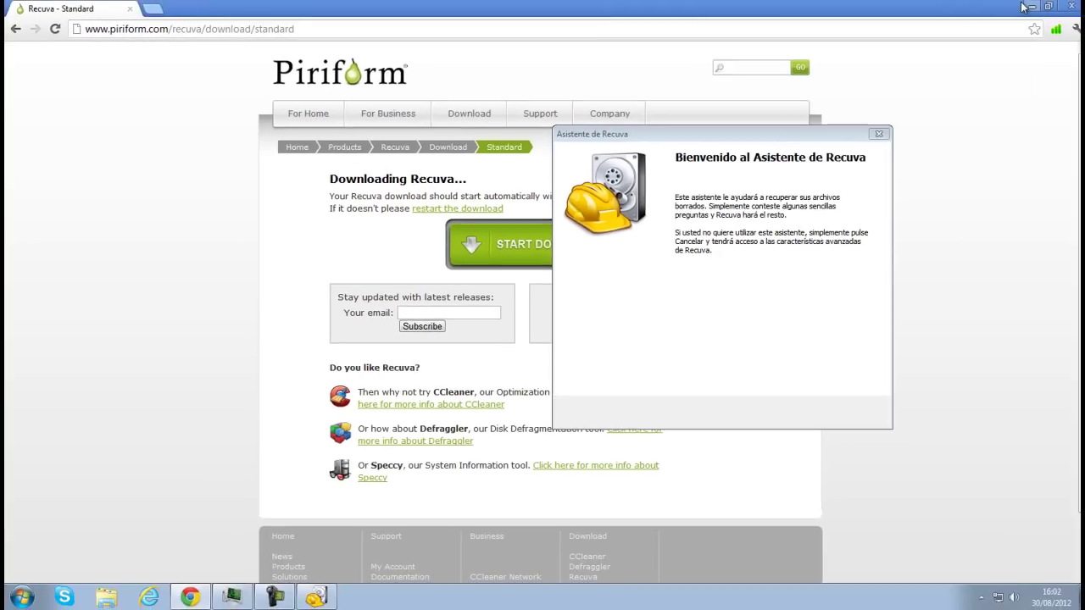
{"action": "left_click", "coordinate": [1030, 7]}
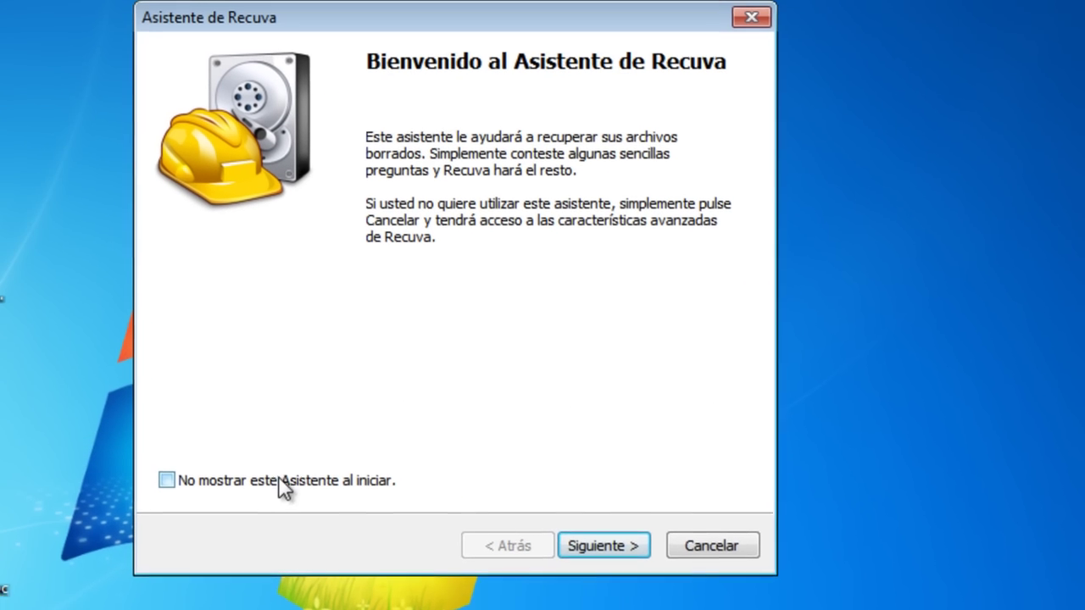
Stop the wizard from showing at startup and scan the whole computer for deleted images without deep scan.
{"action": "left_click", "coordinate": [182, 445]}
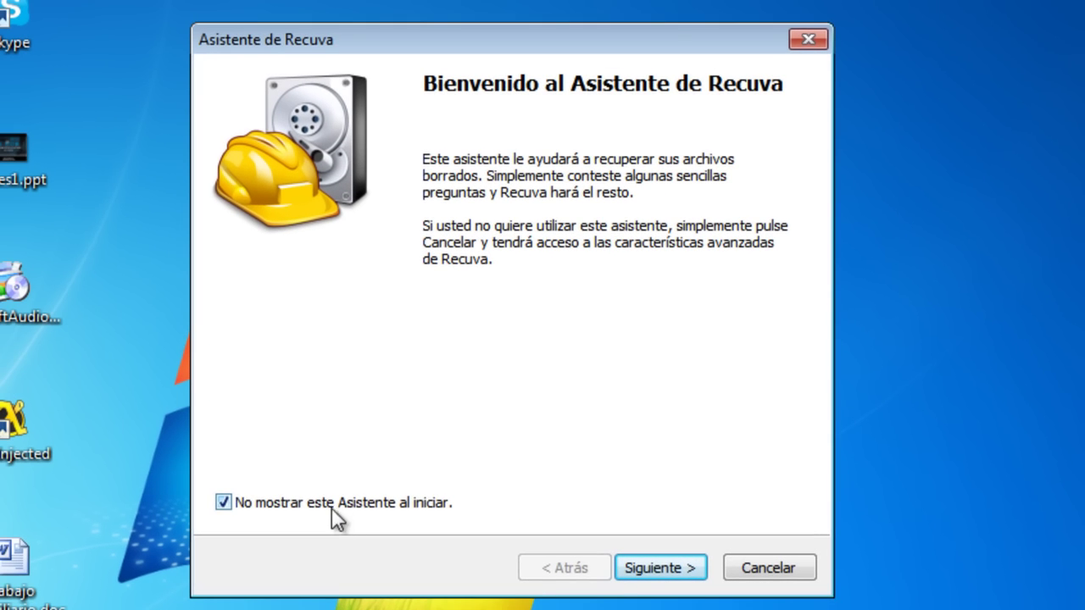
{"action": "left_click", "coordinate": [658, 579]}
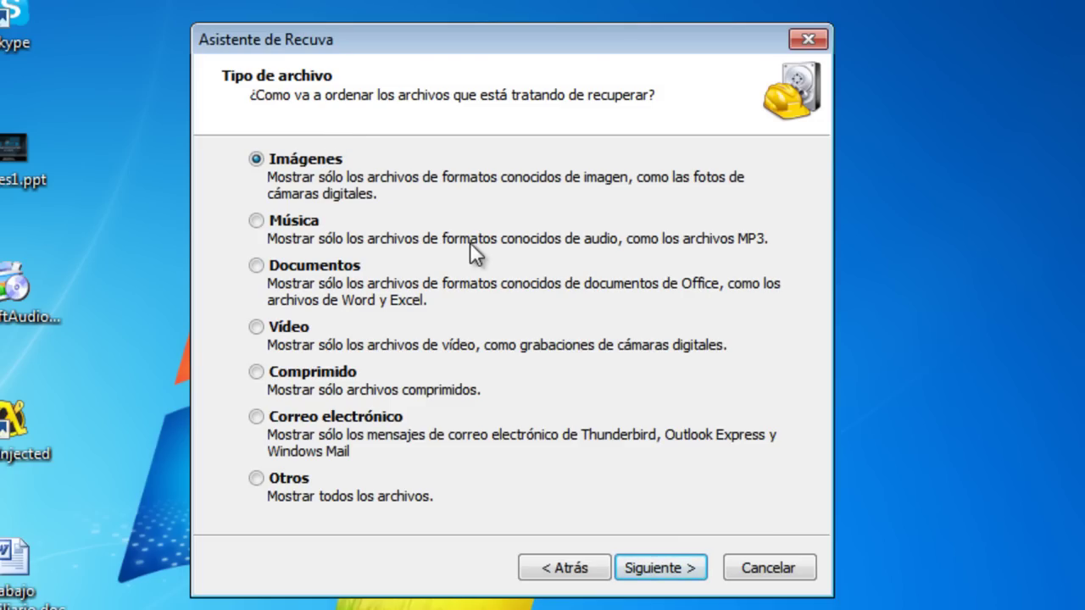
{"action": "left_click", "coordinate": [679, 575]}
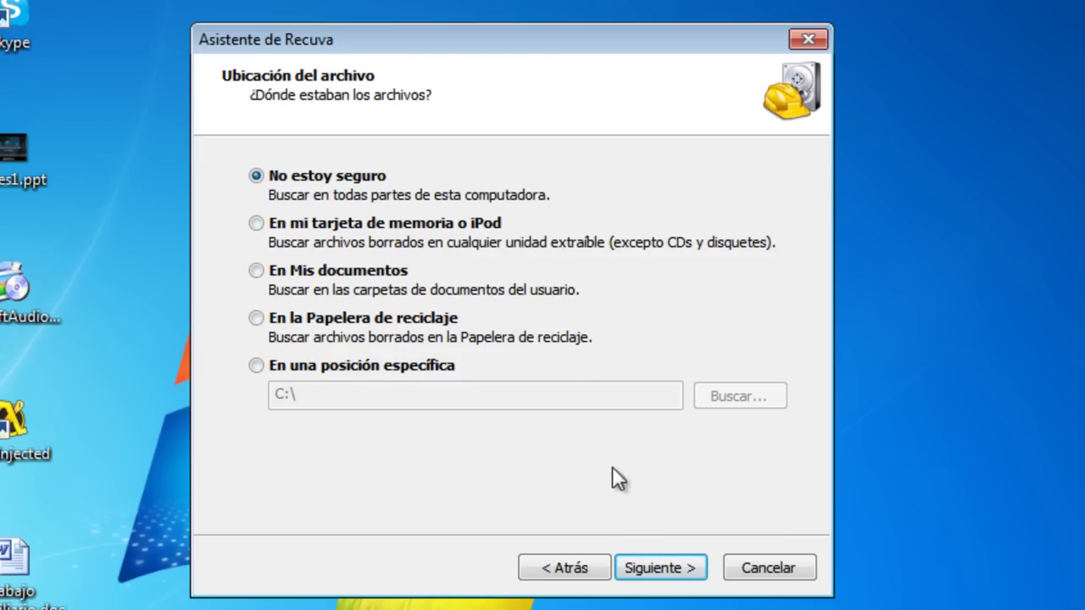
{"action": "left_click", "coordinate": [633, 556]}
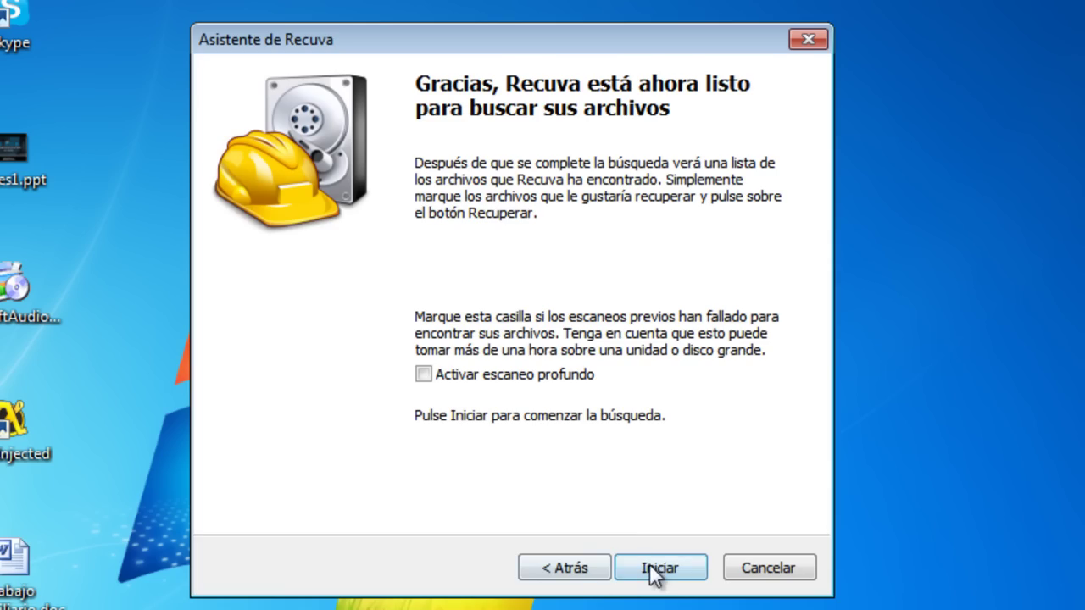
{"action": "left_click", "coordinate": [653, 566]}
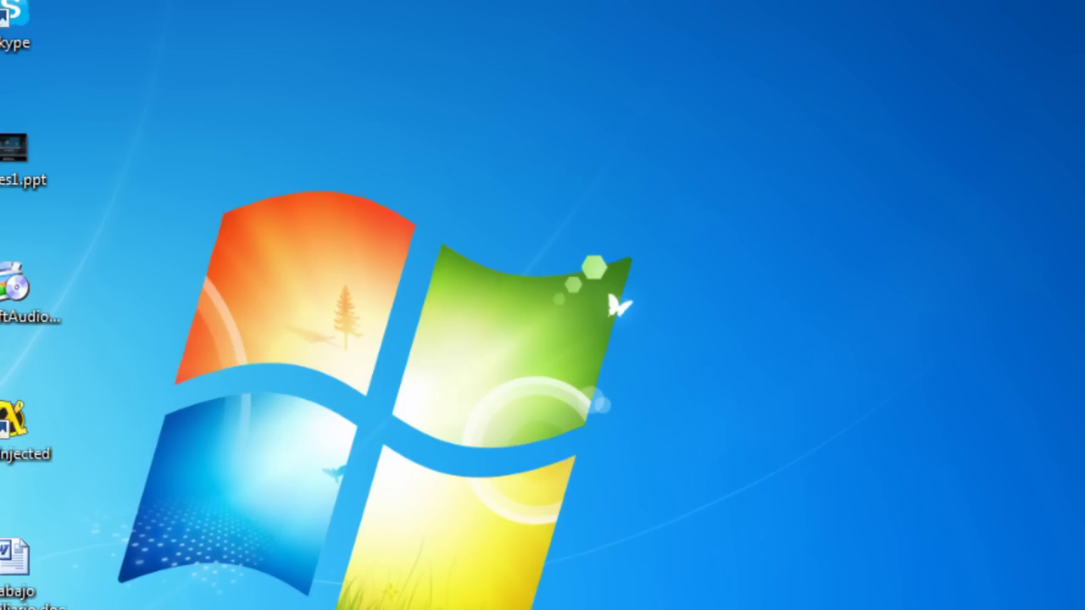
Maximize the scan results window, look over the image thumbnails and switch to advanced mode.
{"action": "left_click_drag", "start_coordinate": [97, 130], "coordinate": [552, 161]}
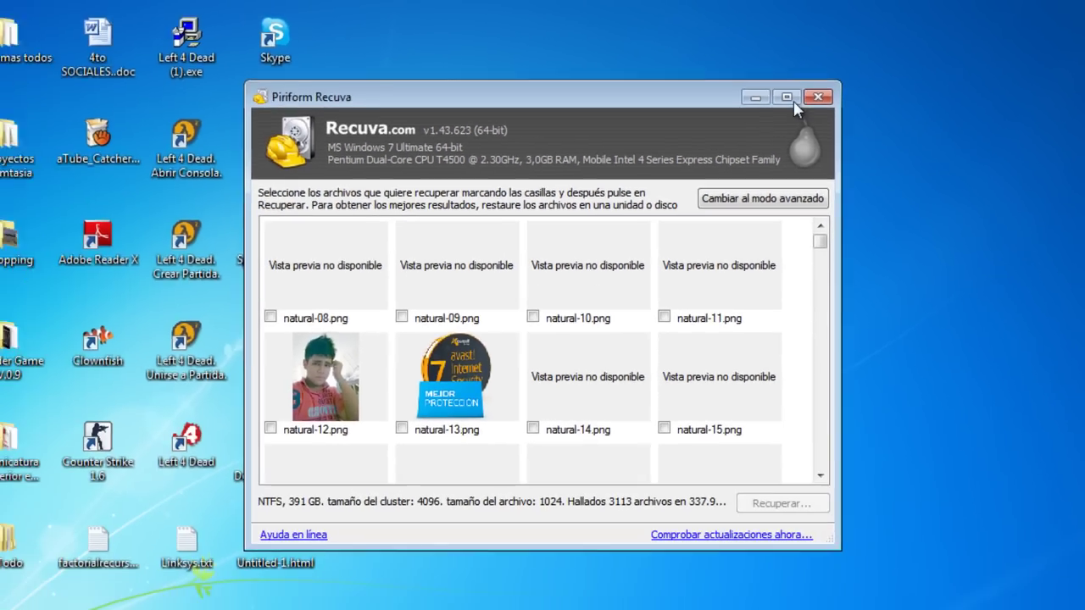
{"action": "left_click", "coordinate": [663, 137]}
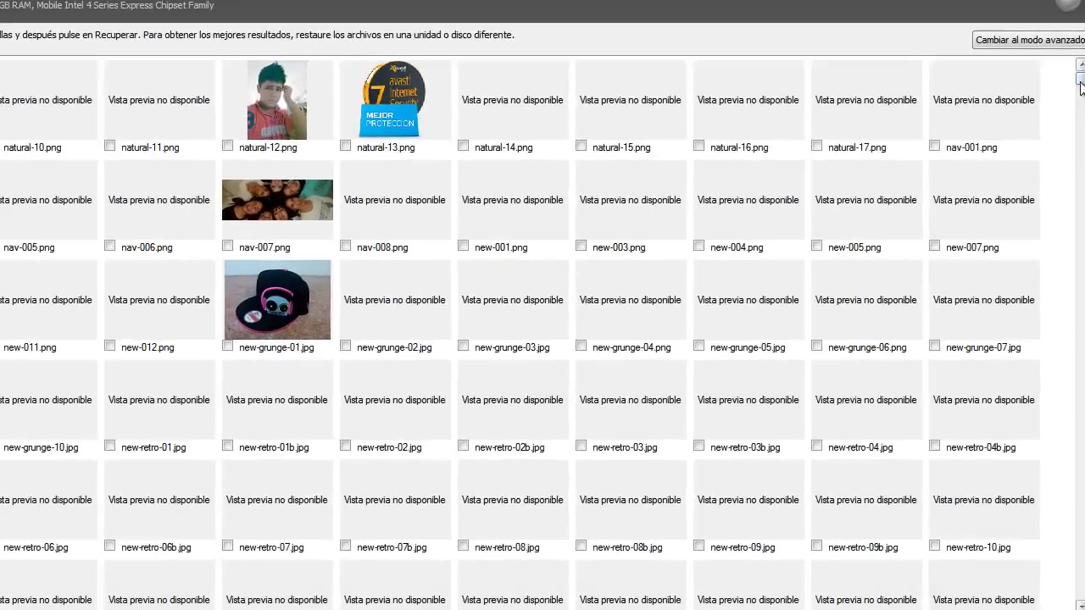
{"action": "scroll", "coordinate": [1078, 131], "scroll_direction": "down", "scroll_amount": 2}
{"action": "left_click_drag", "start_coordinate": [1081, 100], "coordinate": [1082, 68]}
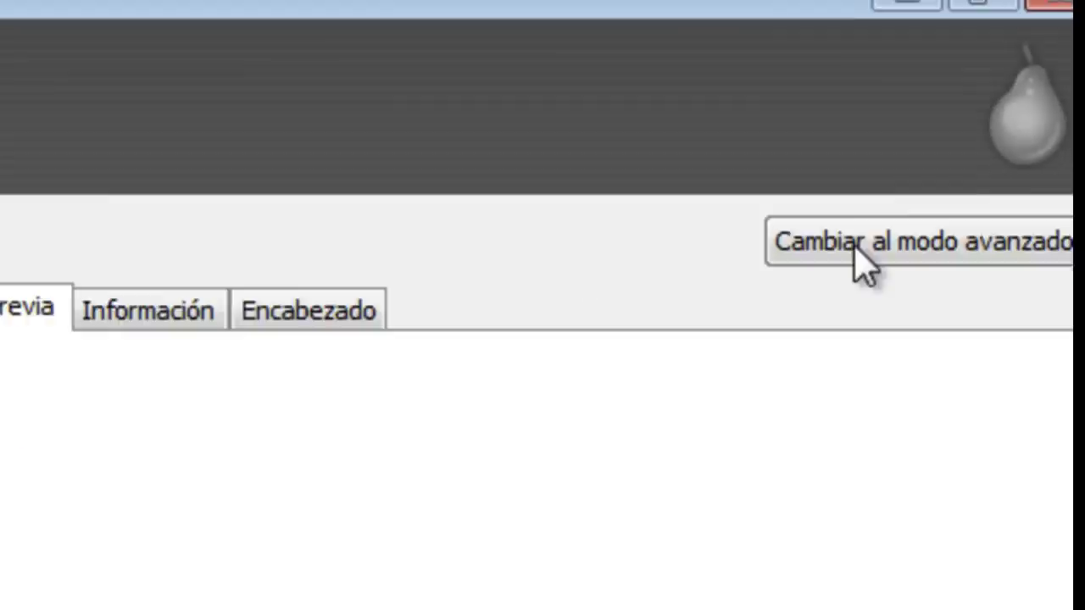
{"action": "left_click", "coordinate": [759, 339]}
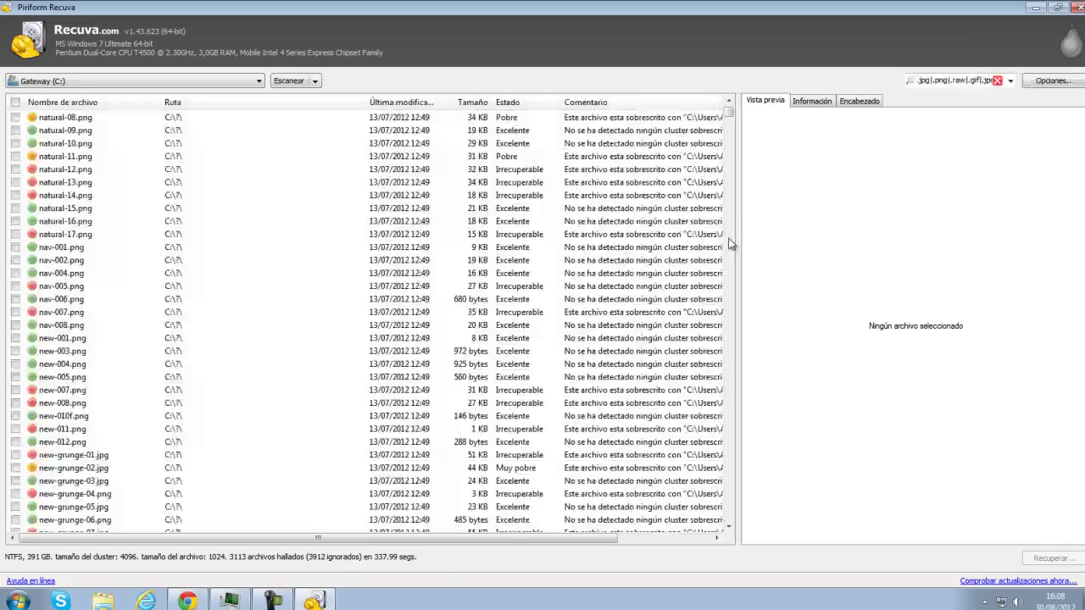
Preview several found images, including natural-08.png, nav-007.png, new-012.png, new-grunge-03.jpg and new-grunge-07.jpg, and look through the file list.
{"action": "left_click", "coordinate": [86, 120]}
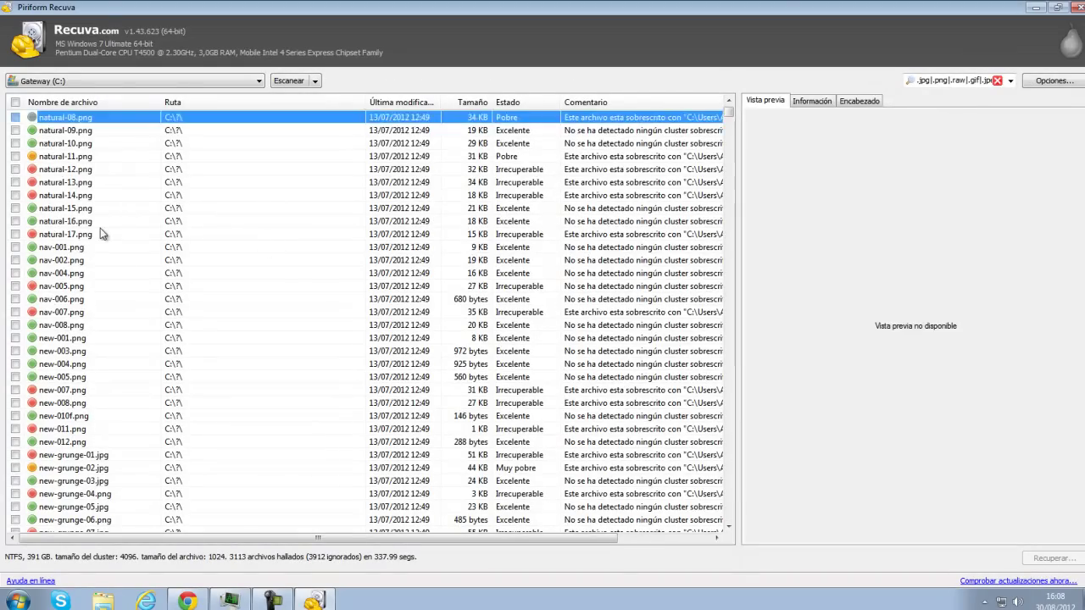
{"action": "left_click", "coordinate": [61, 312]}
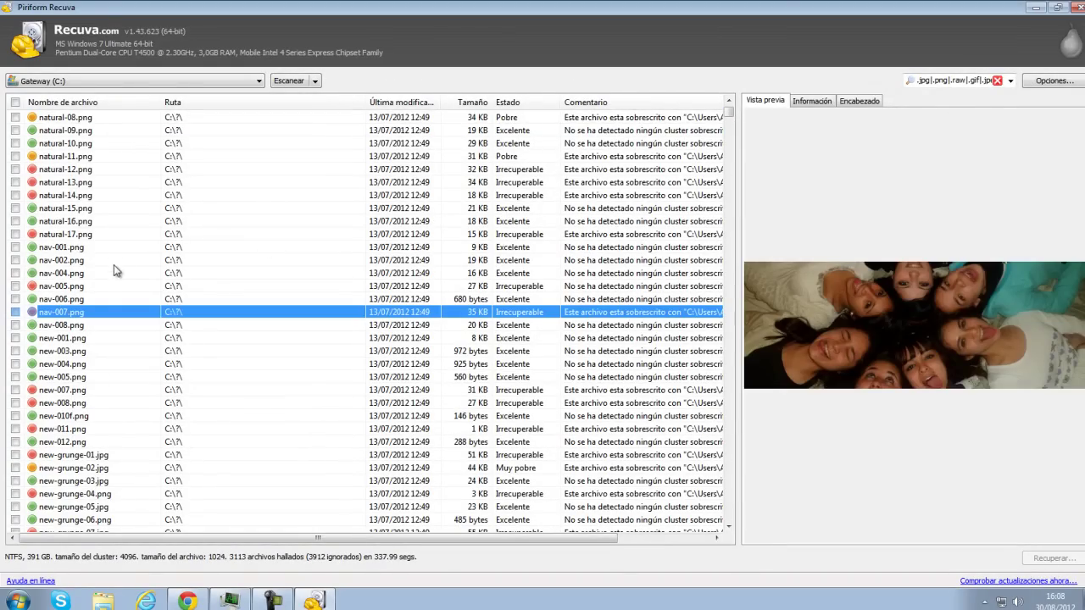
{"action": "left_click", "coordinate": [101, 364]}
{"action": "scroll", "coordinate": [119, 339], "scroll_direction": "down", "scroll_amount": 2}
{"action": "left_click", "coordinate": [100, 364]}
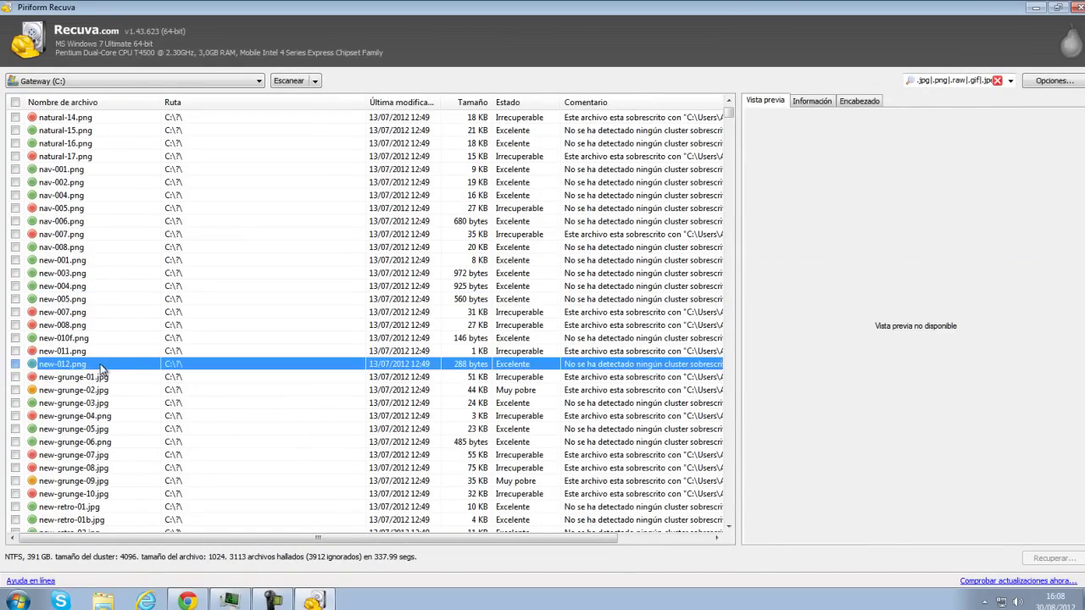
{"action": "scroll", "coordinate": [116, 357], "scroll_direction": "down", "scroll_amount": 1}
{"action": "left_click", "coordinate": [108, 366]}
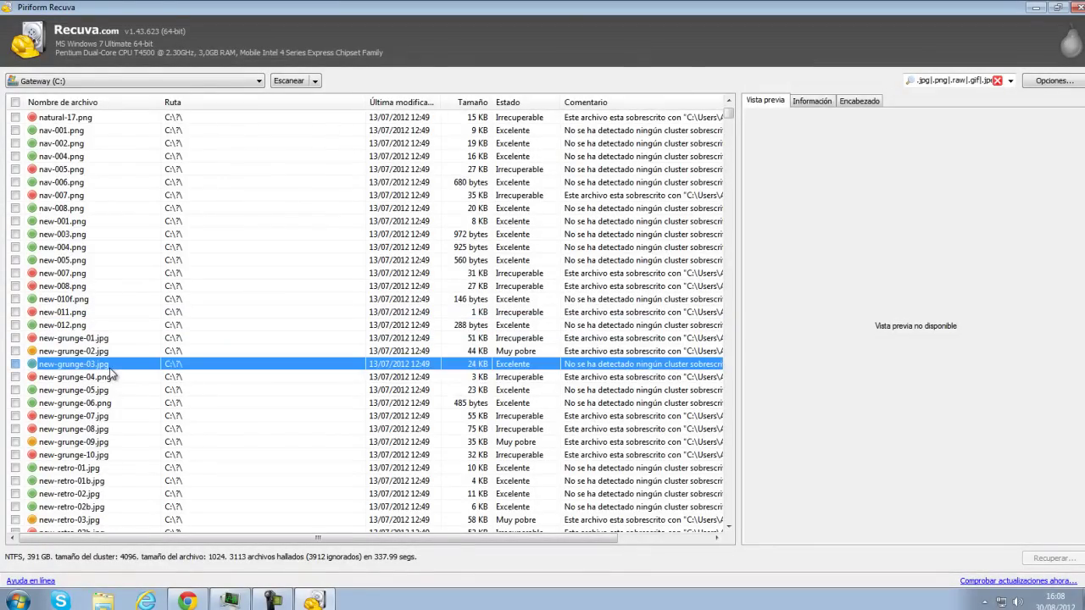
{"action": "scroll", "coordinate": [123, 322], "scroll_direction": "down", "scroll_amount": 2}
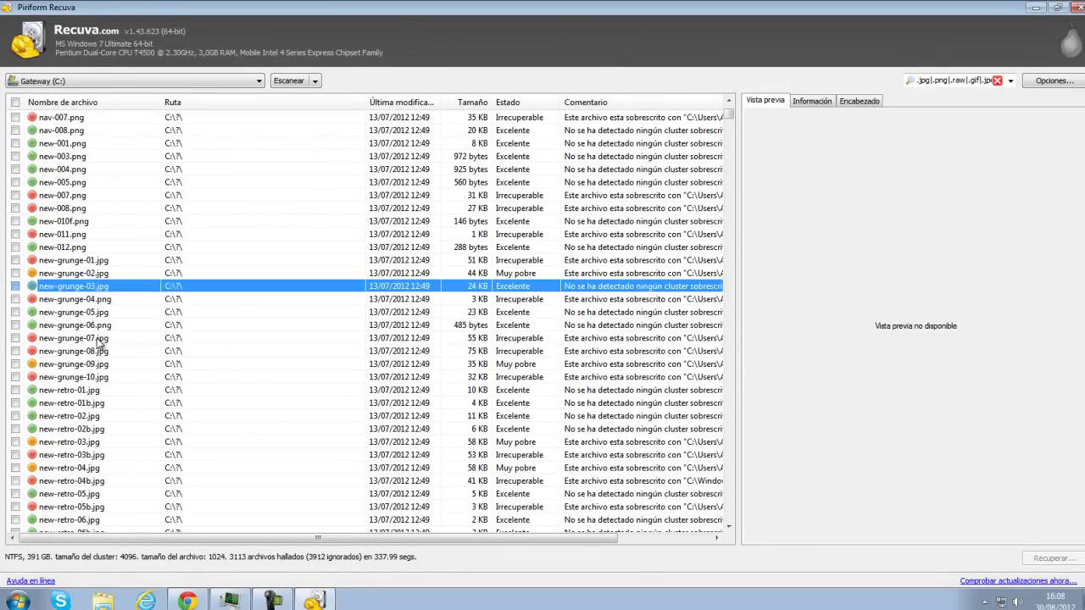
{"action": "left_click", "coordinate": [100, 338]}
{"action": "scroll", "coordinate": [99, 341], "scroll_direction": "up", "scroll_amount": 5}
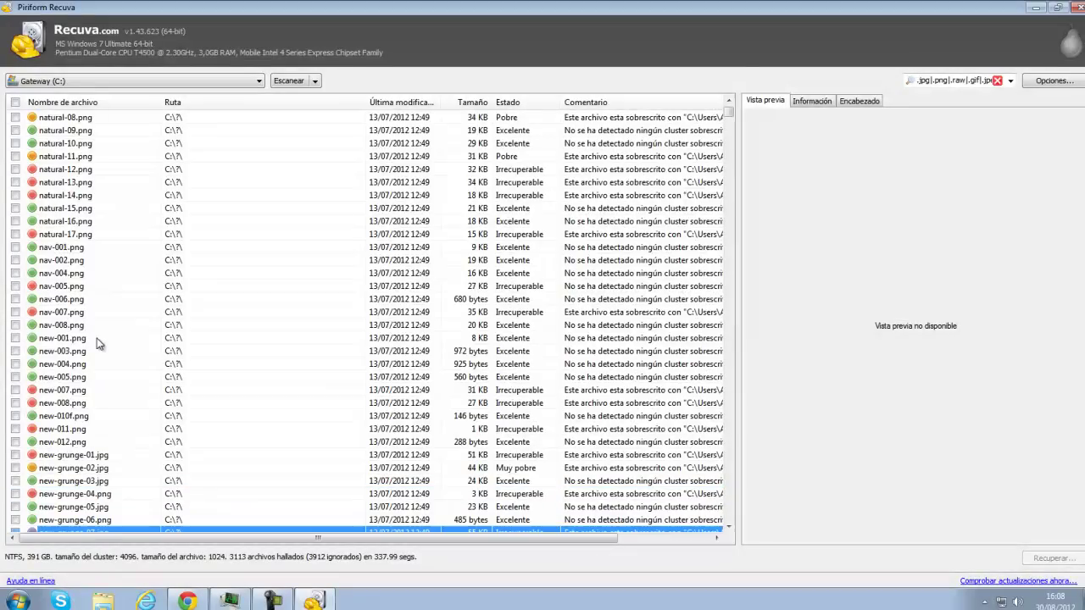
{"action": "scroll", "coordinate": [99, 341], "scroll_direction": "down", "scroll_amount": 4}
{"action": "scroll", "coordinate": [98, 342], "scroll_direction": "down", "scroll_amount": 7}
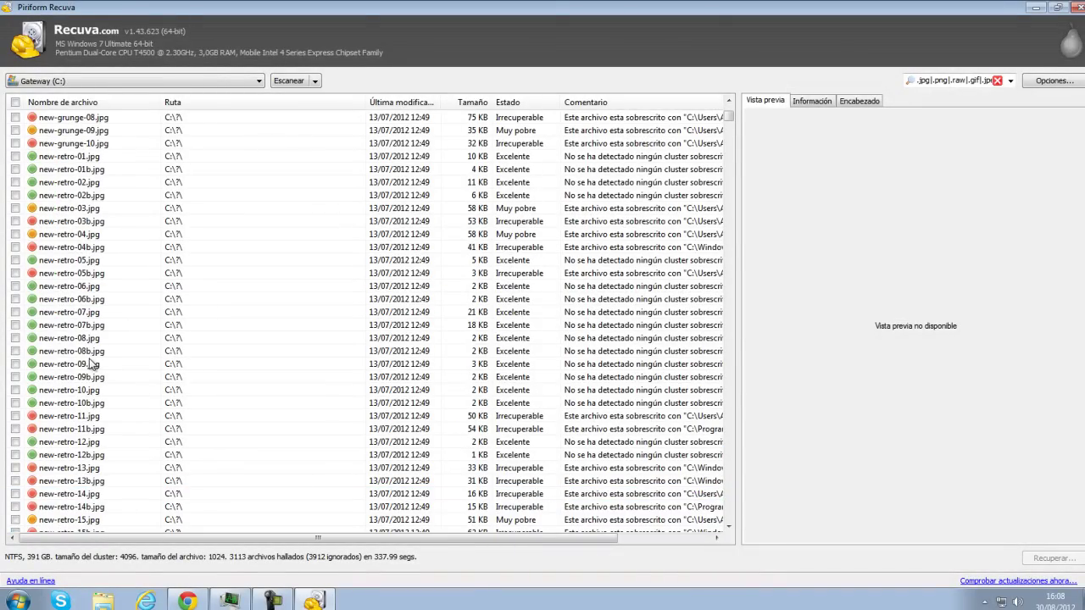
Preview new-retro-11.jpg and examine the recovery state of the files around it.
{"action": "left_click", "coordinate": [245, 600]}
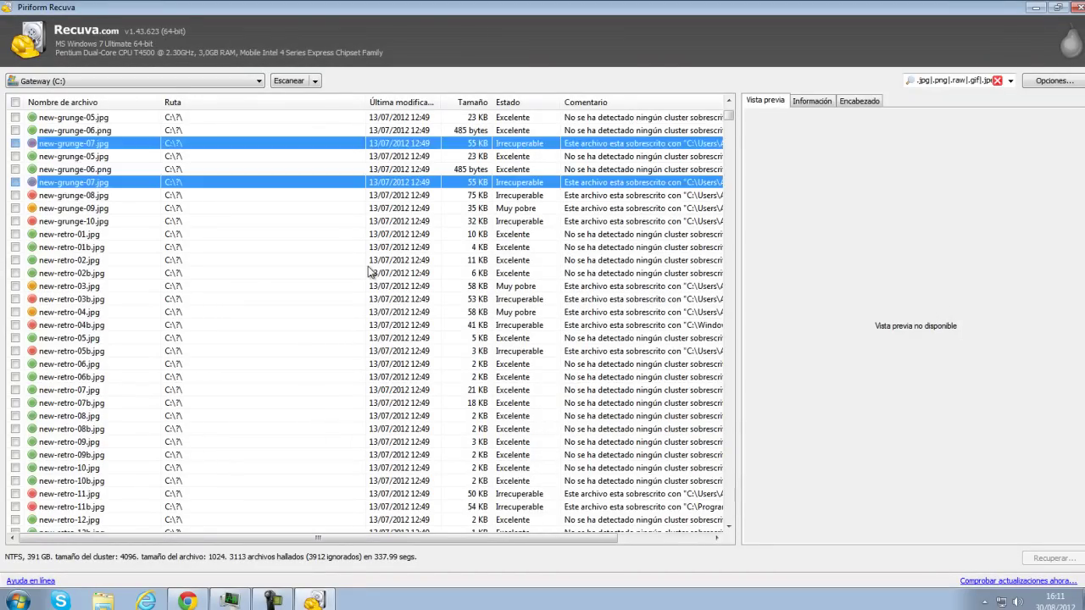
{"action": "scroll", "coordinate": [316, 238], "scroll_direction": "down", "scroll_amount": 2}
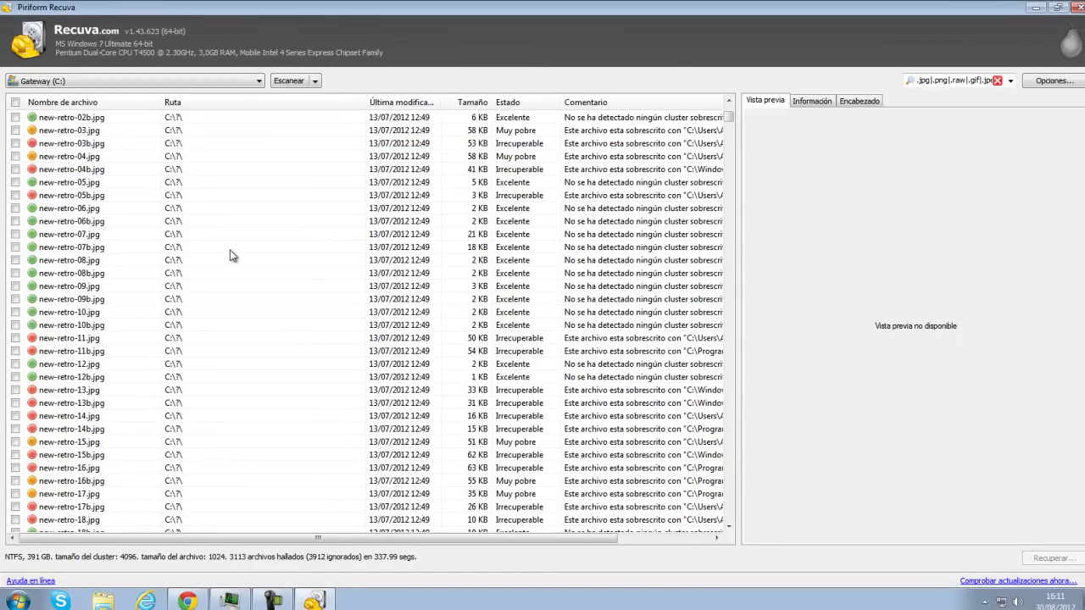
{"action": "left_click", "coordinate": [113, 339]}
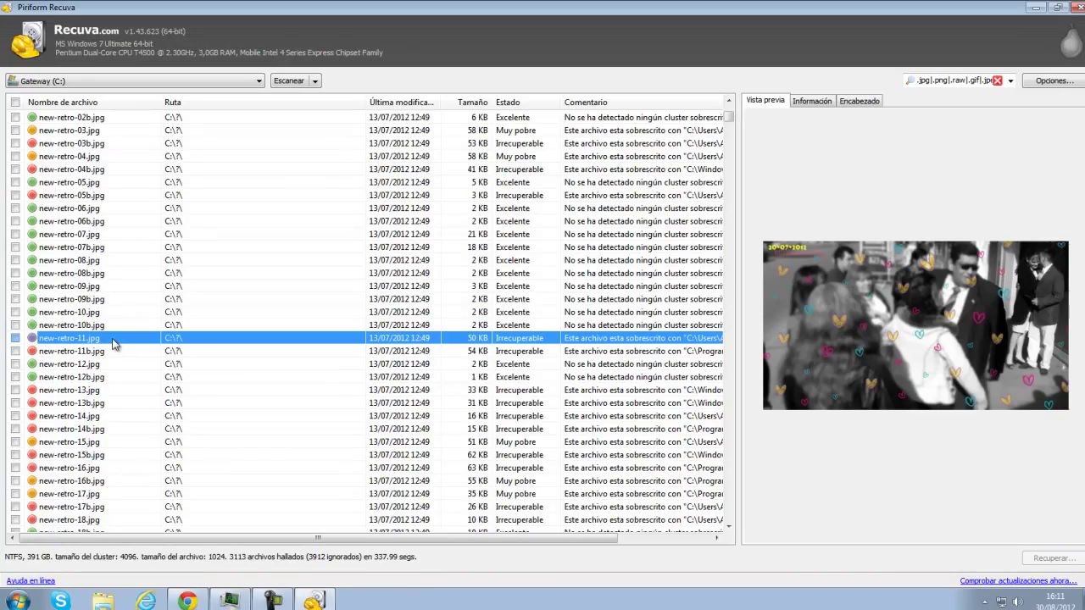
{"action": "scroll", "coordinate": [115, 350], "scroll_direction": "down", "scroll_amount": 1}
{"action": "scroll", "coordinate": [115, 350], "scroll_direction": "up", "scroll_amount": 2}
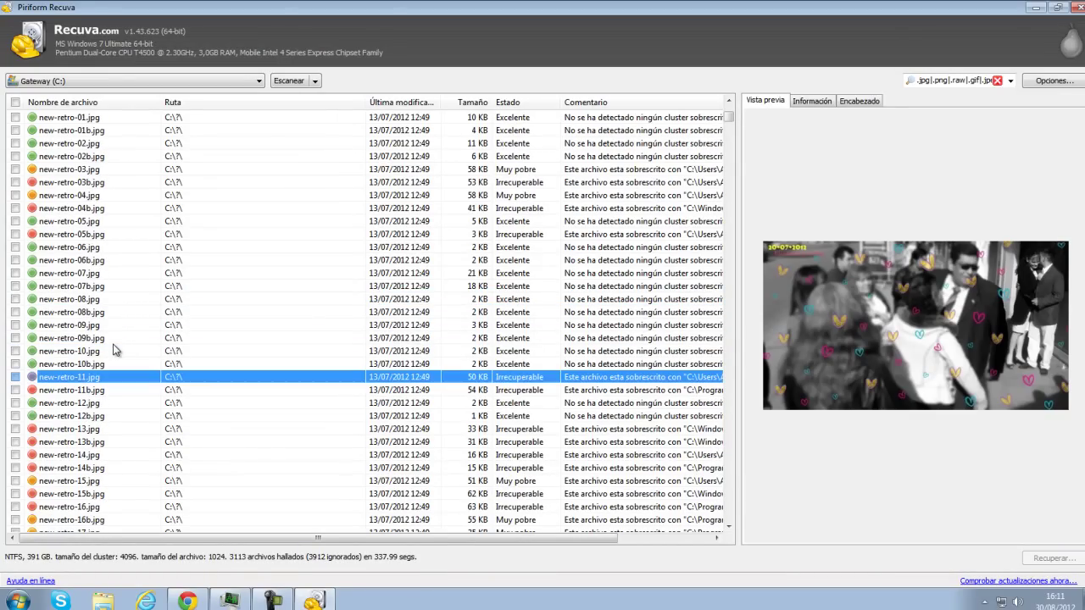
{"action": "left_click", "coordinate": [88, 391]}
{"action": "left_click", "coordinate": [98, 378]}
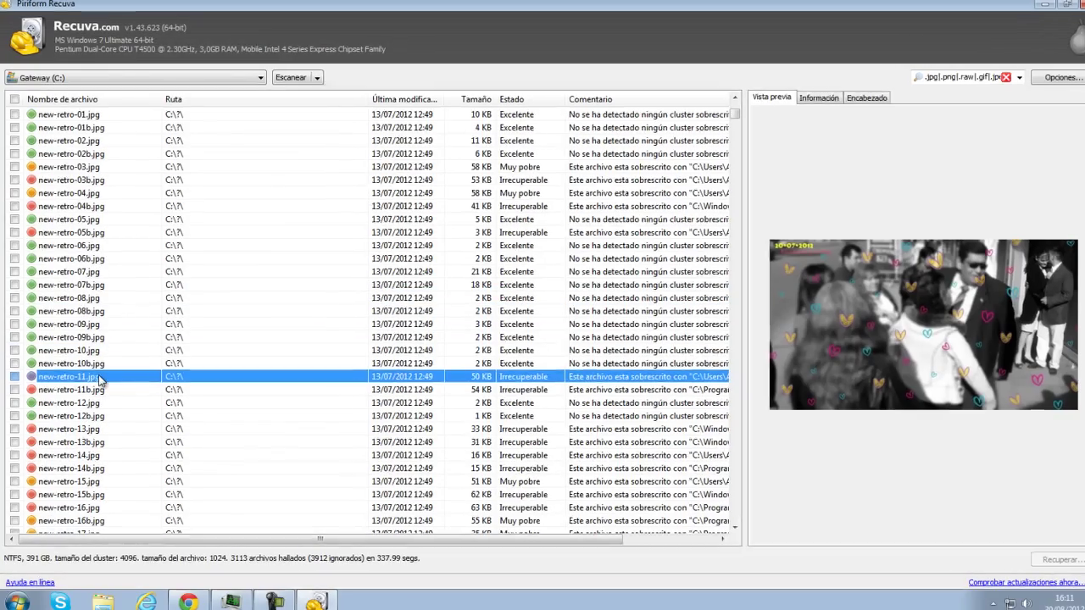
{"action": "right_click", "coordinate": [98, 378]}
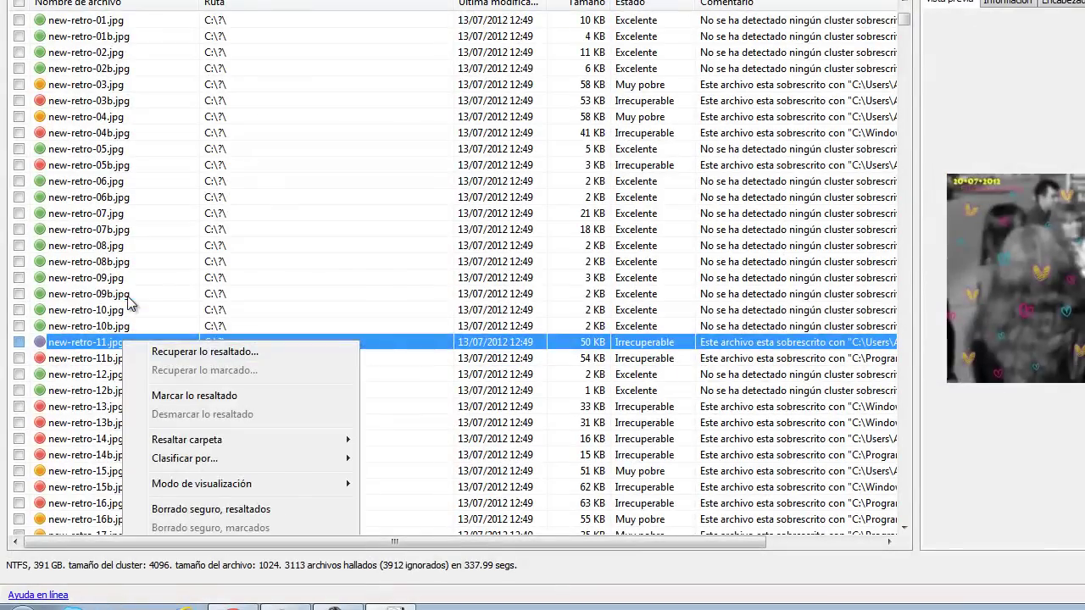
{"action": "left_click", "coordinate": [127, 296]}
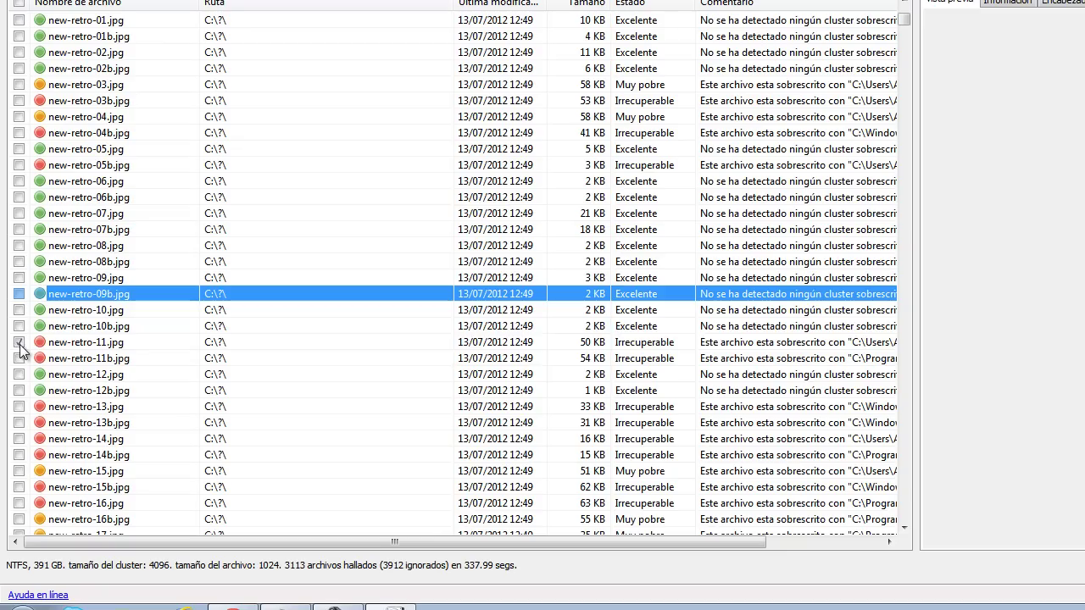
{"action": "left_click", "coordinate": [19, 342]}
{"action": "right_click", "coordinate": [91, 343]}
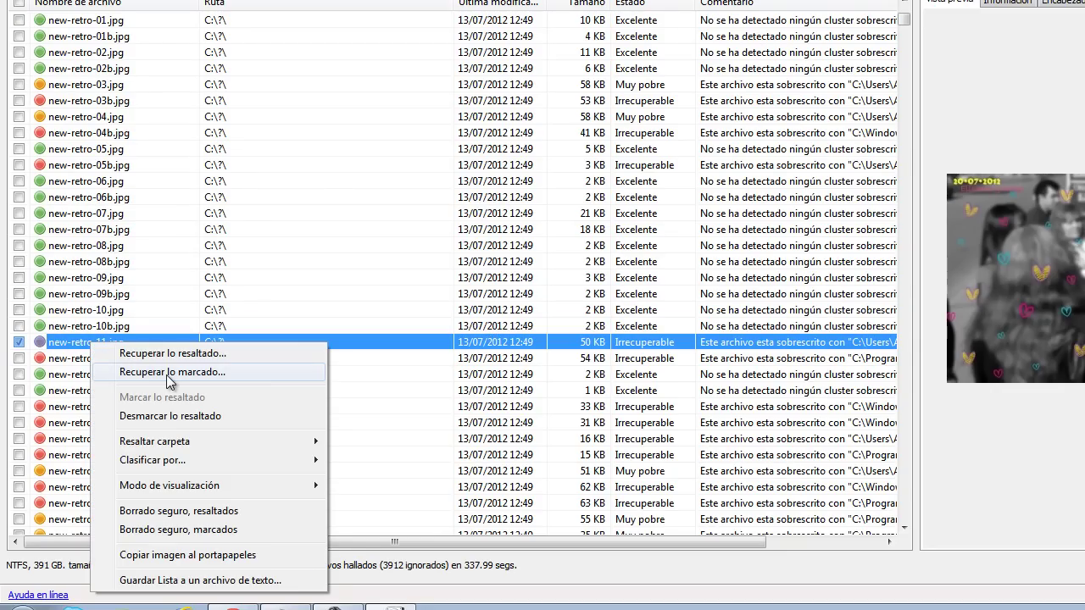
{"action": "left_click", "coordinate": [18, 343]}
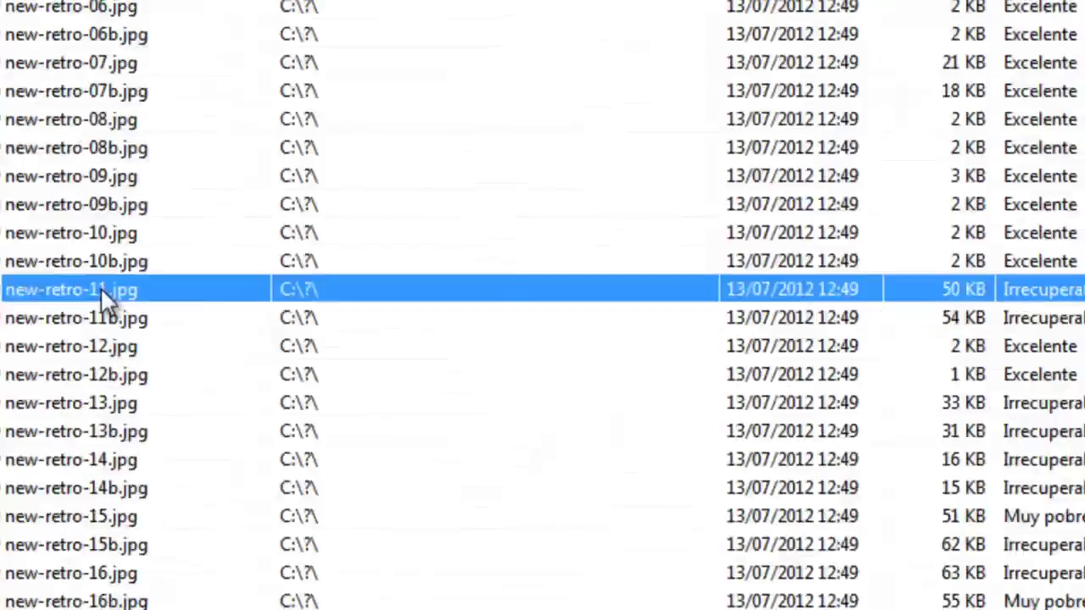
Recover the highlighted new-retro-11.jpg to the desktop (Escritorio), accepting the restore to the same drive.
{"action": "right_click", "coordinate": [100, 342]}
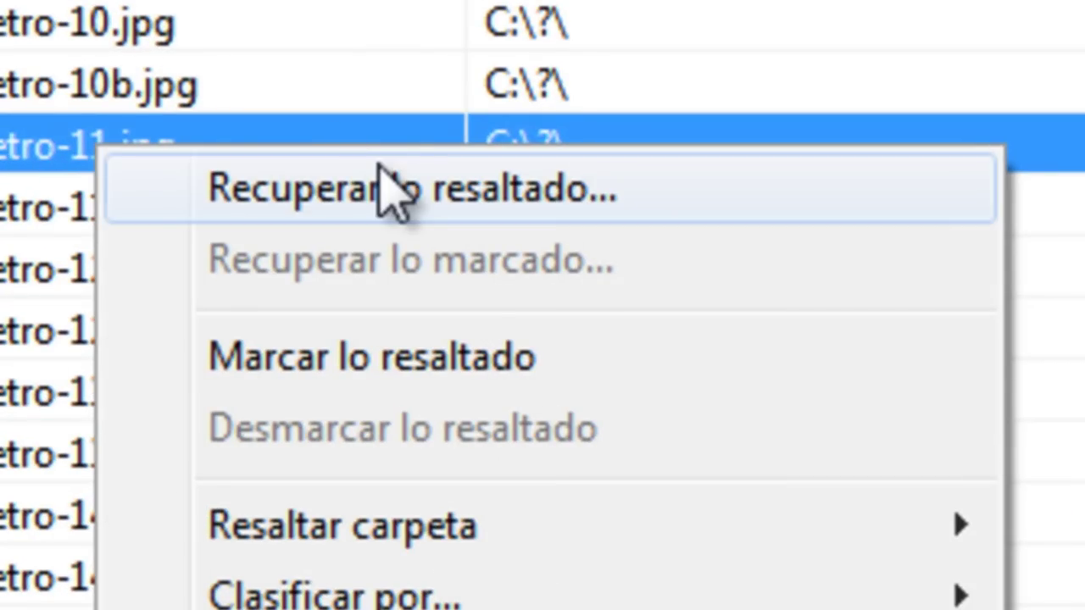
{"action": "left_click", "coordinate": [390, 188]}
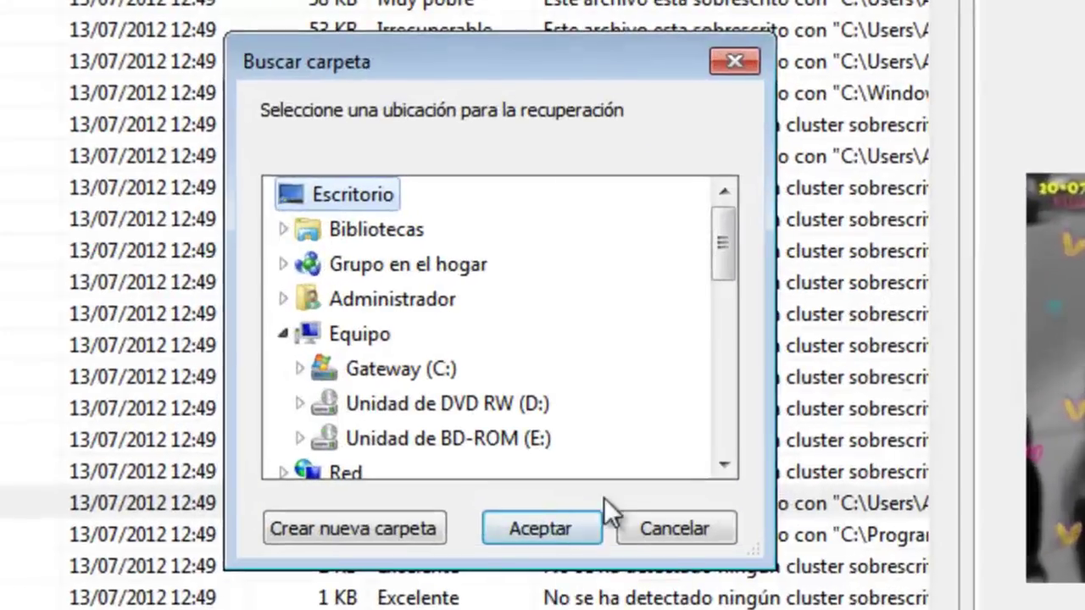
{"action": "left_click", "coordinate": [551, 525]}
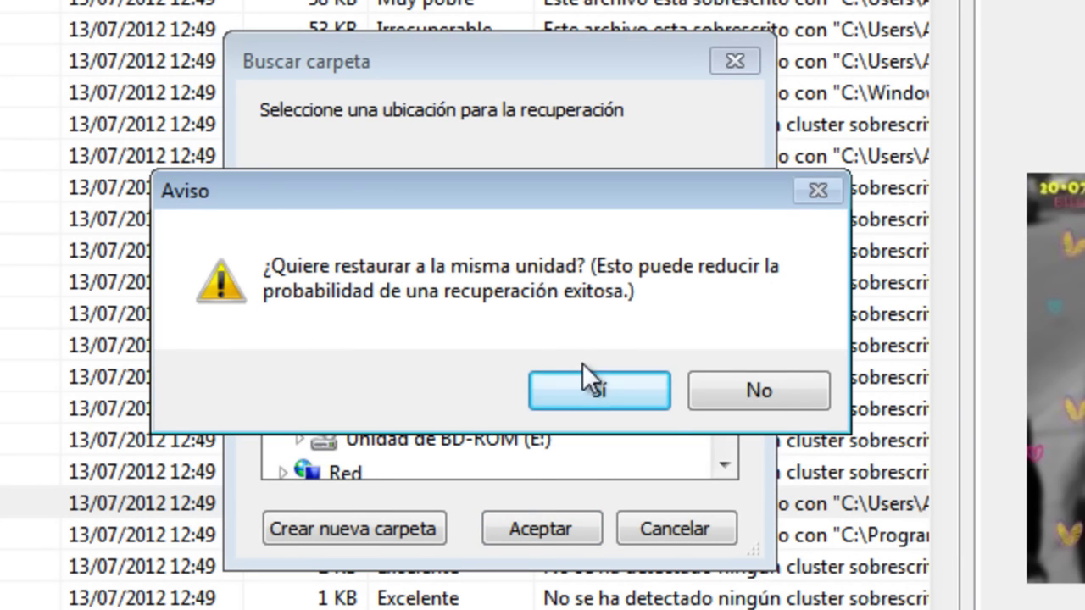
{"action": "left_click", "coordinate": [593, 386]}
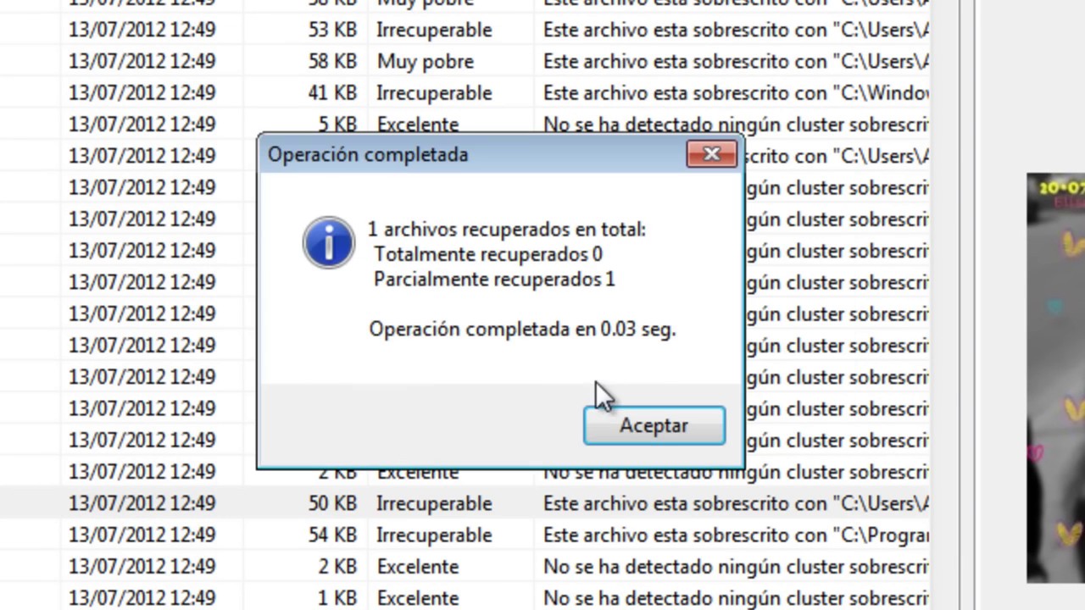
{"action": "left_click", "coordinate": [623, 426]}
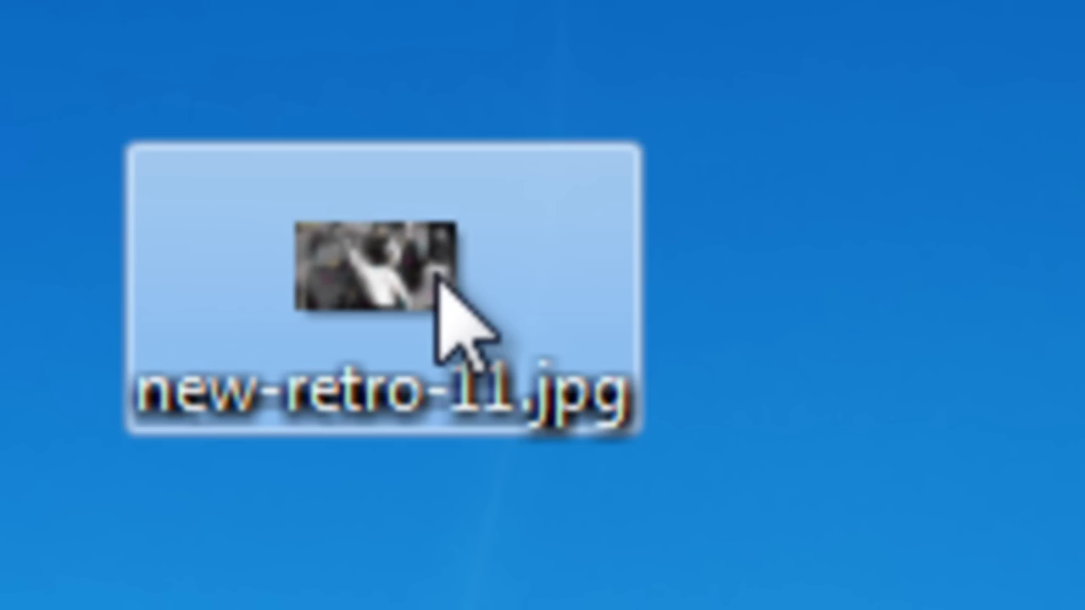
Check the recovered new-retro-11.jpg from the desktop in the photo viewer and return to Recuva.
{"action": "double_click", "coordinate": [528, 388]}
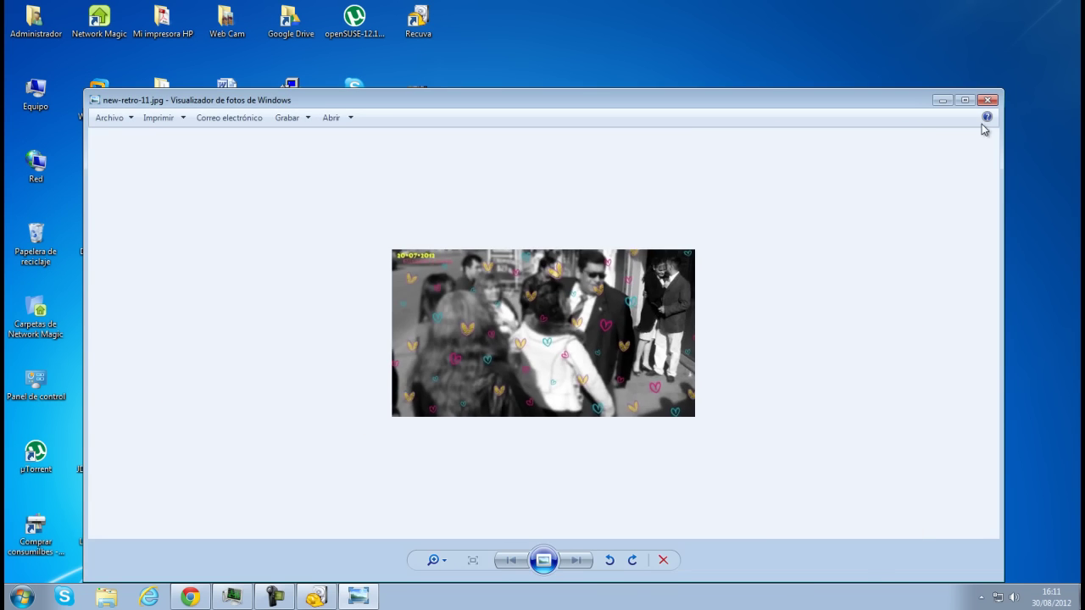
{"action": "left_click", "coordinate": [1069, 104]}
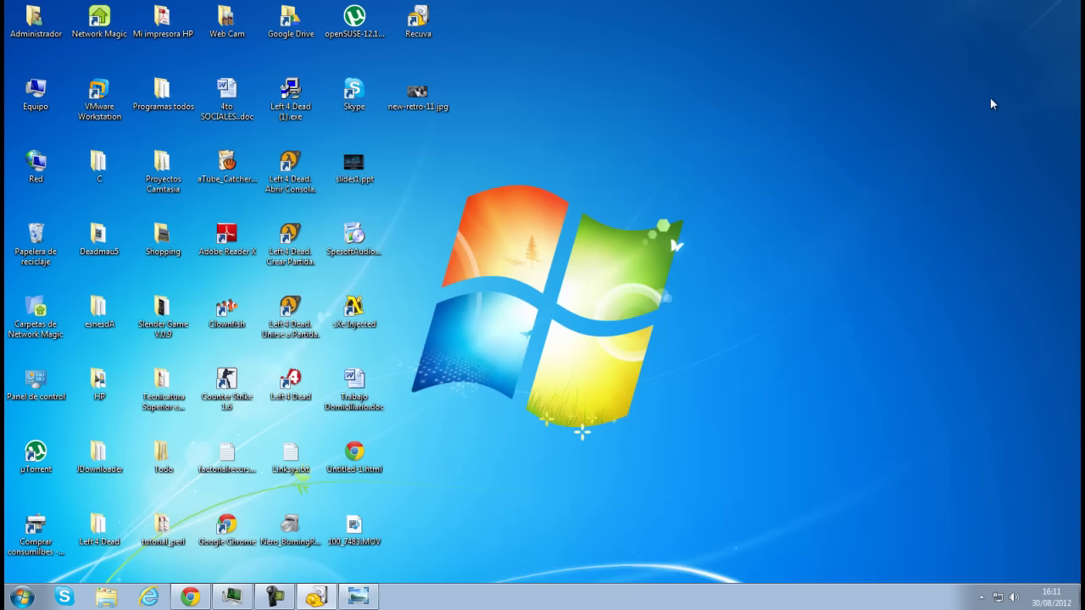
{"action": "left_click", "coordinate": [314, 596]}
Look through the whole list of found files and try filtering it by Música.
{"action": "scroll", "coordinate": [447, 325], "scroll_direction": "down", "scroll_amount": 3}
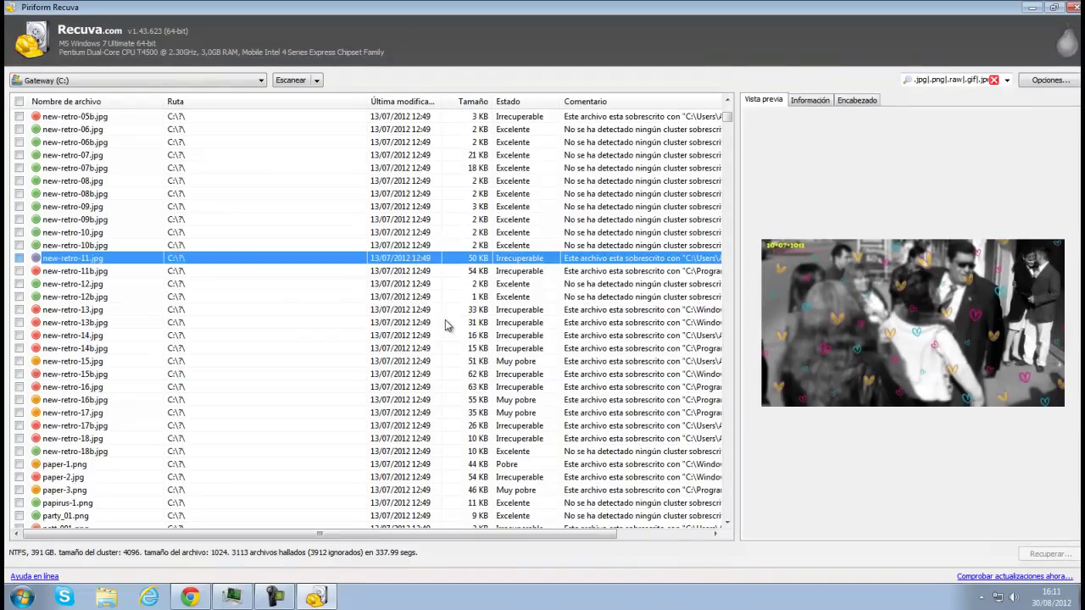
{"action": "scroll", "coordinate": [720, 165], "scroll_direction": "down", "scroll_amount": 3}
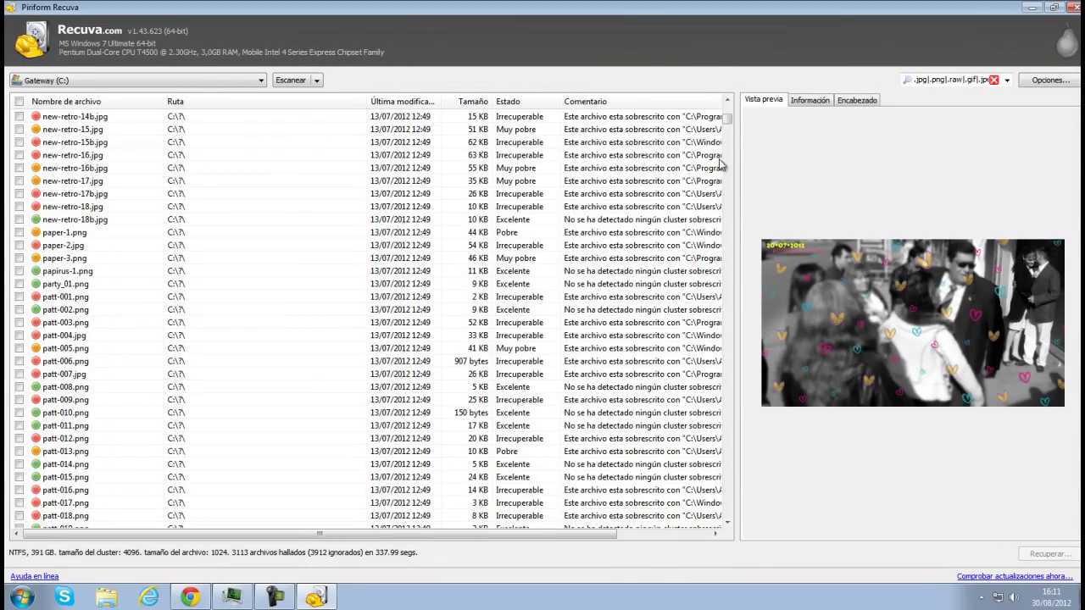
{"action": "left_click_drag", "start_coordinate": [727, 121], "coordinate": [729, 465]}
{"action": "left_click_drag", "start_coordinate": [734, 350], "coordinate": [734, 107]}
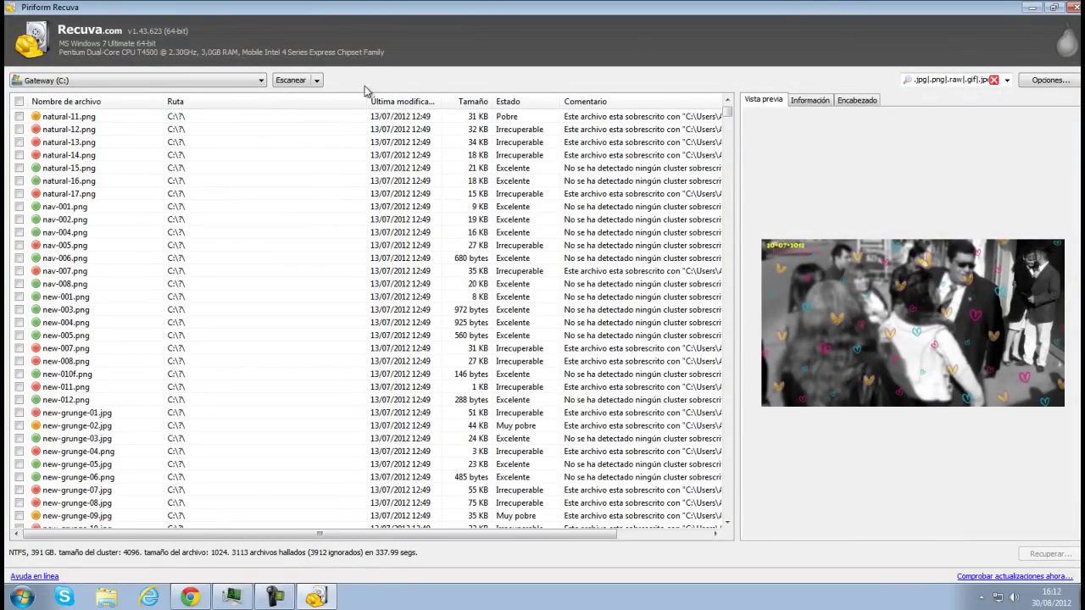
{"action": "left_click", "coordinate": [1008, 79]}
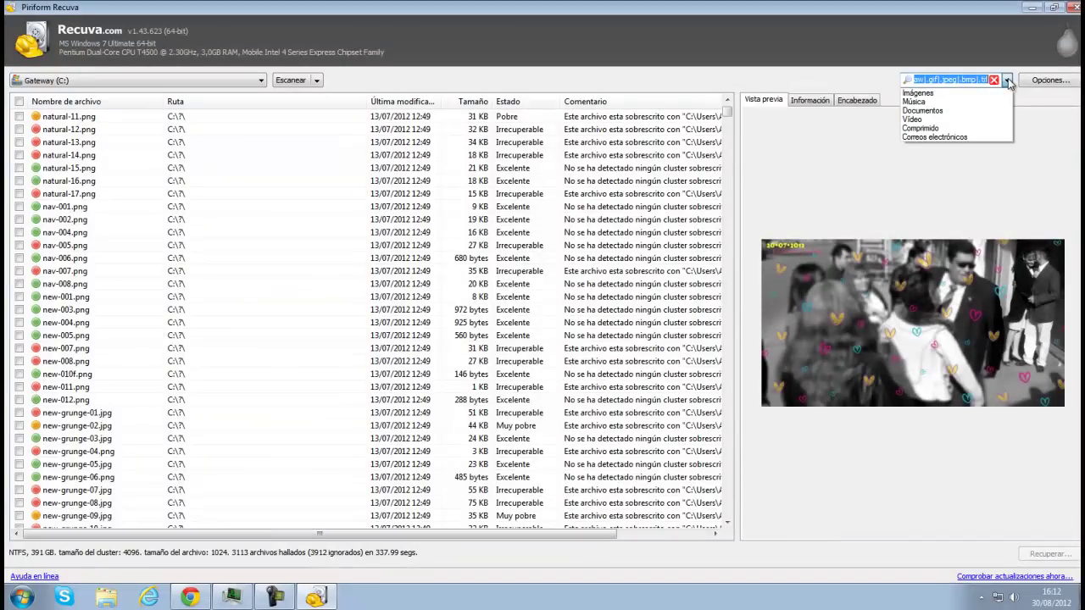
{"action": "left_click", "coordinate": [961, 102]}
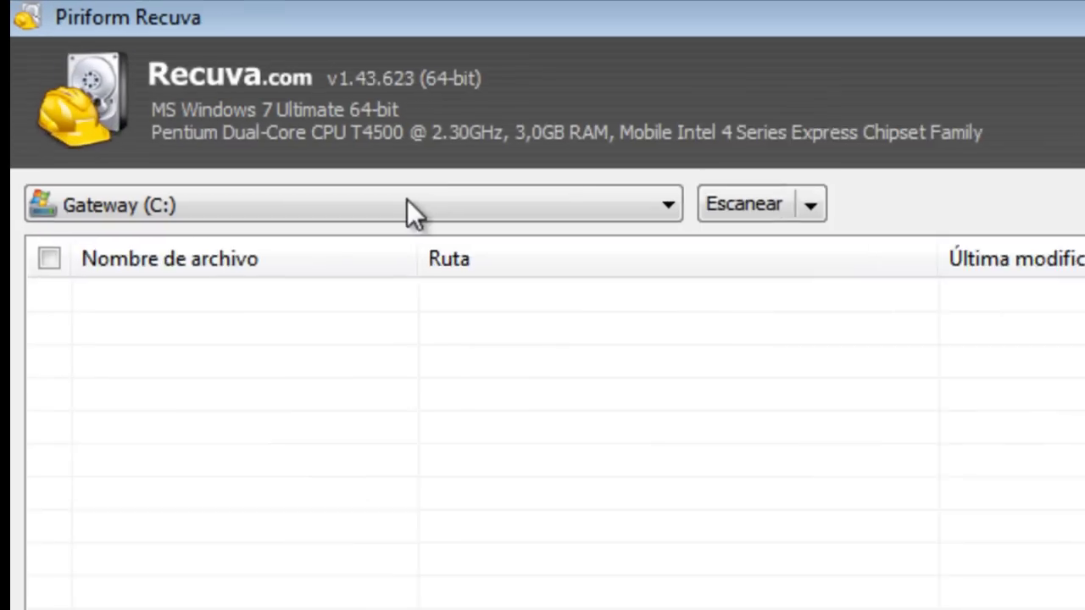
Examine which drives can be chosen for scanning, keeping Gateway (C:) selected.
{"action": "left_click", "coordinate": [407, 208]}
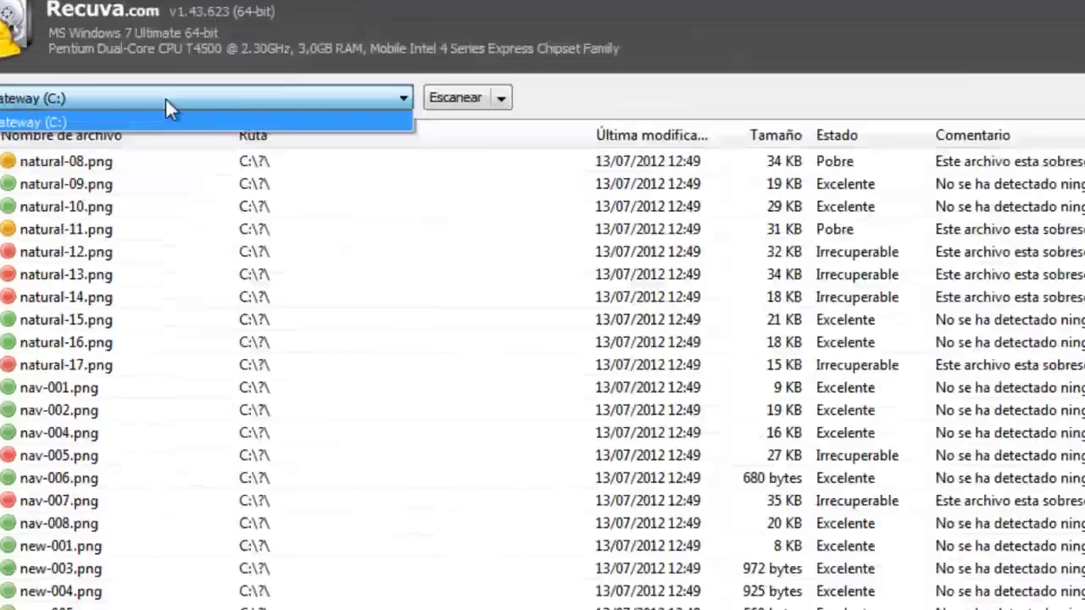
{"action": "left_click", "coordinate": [343, 254]}
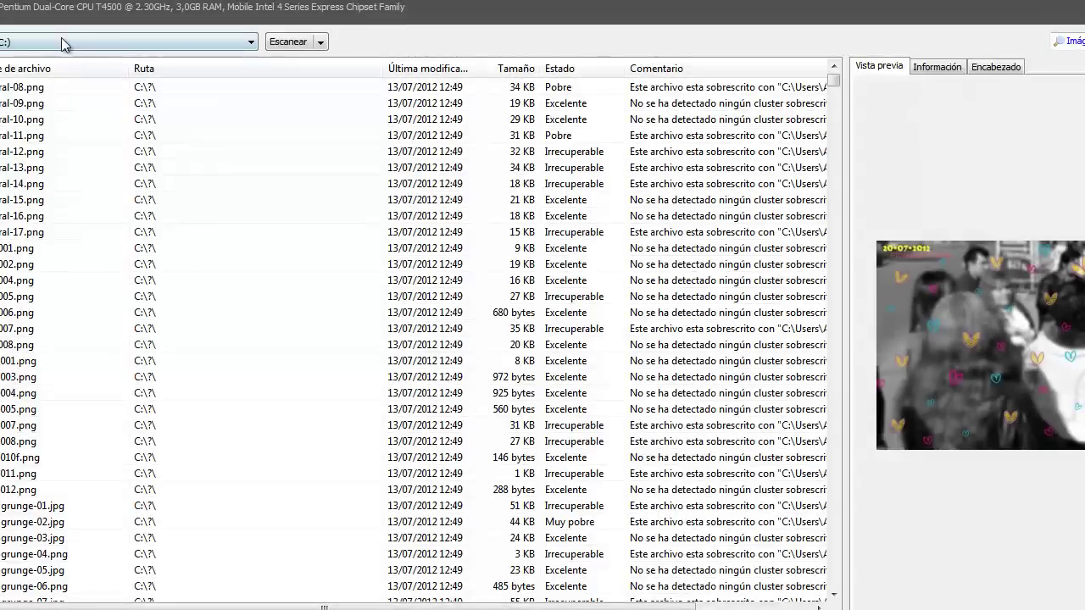
{"action": "left_click", "coordinate": [62, 44]}
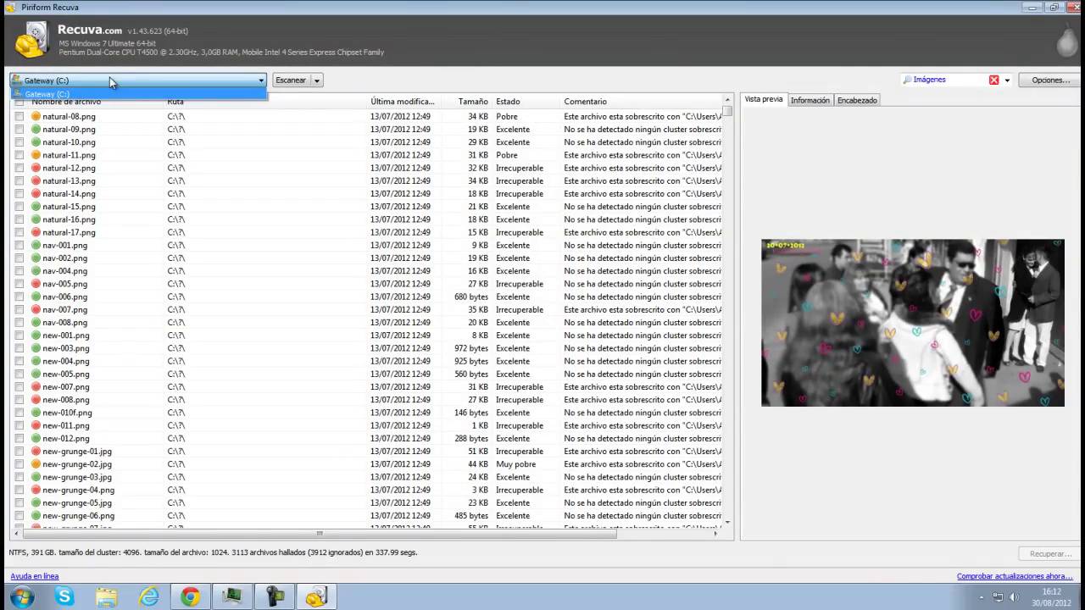
{"action": "left_click", "coordinate": [112, 95]}
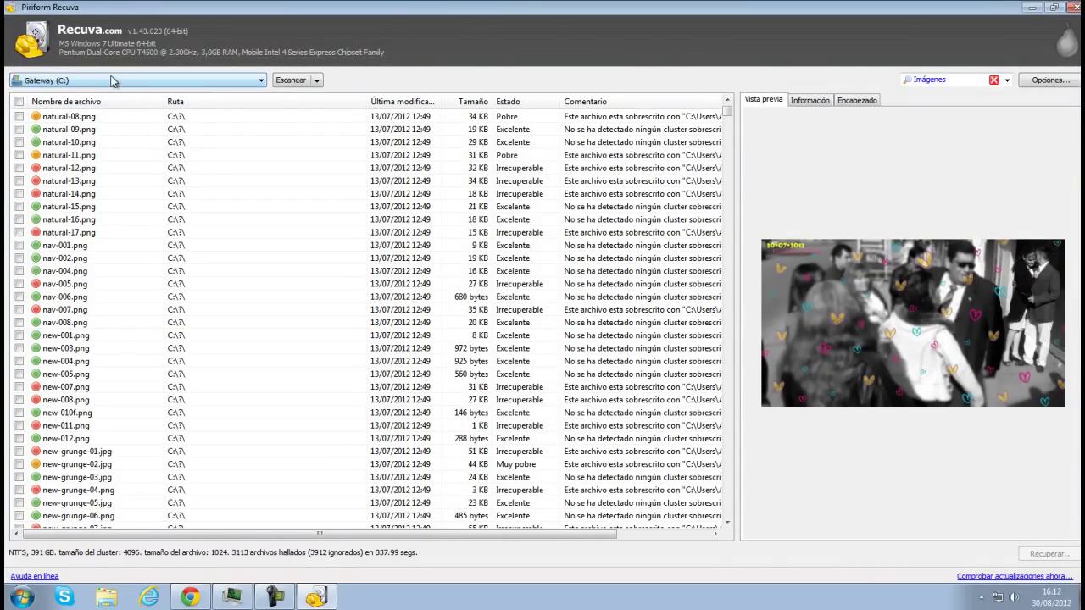
{"action": "left_click", "coordinate": [105, 81]}
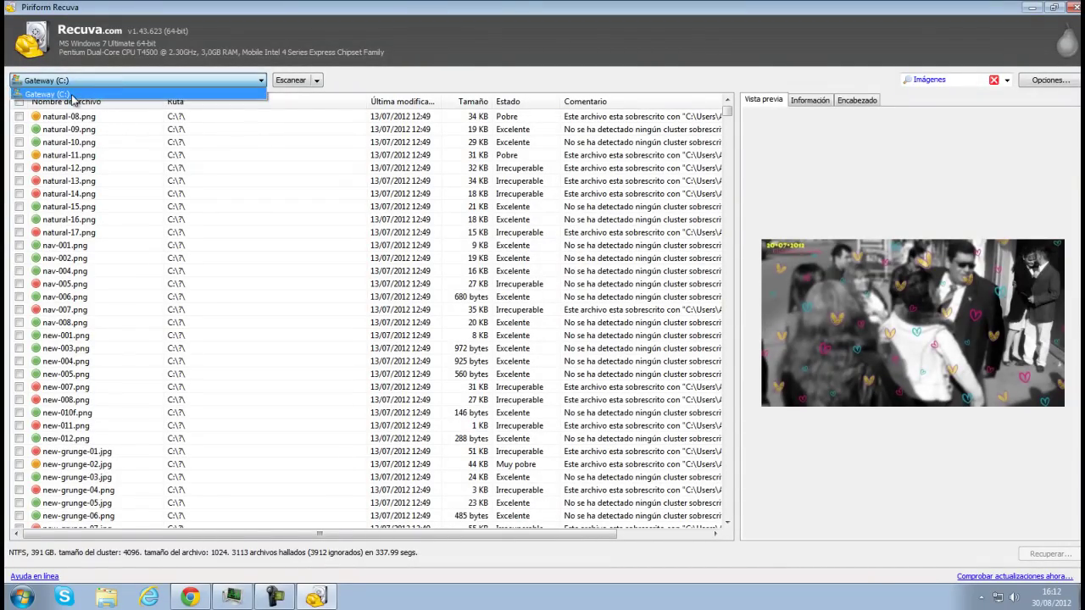
{"action": "left_click", "coordinate": [75, 94]}
{"action": "left_click", "coordinate": [80, 81]}
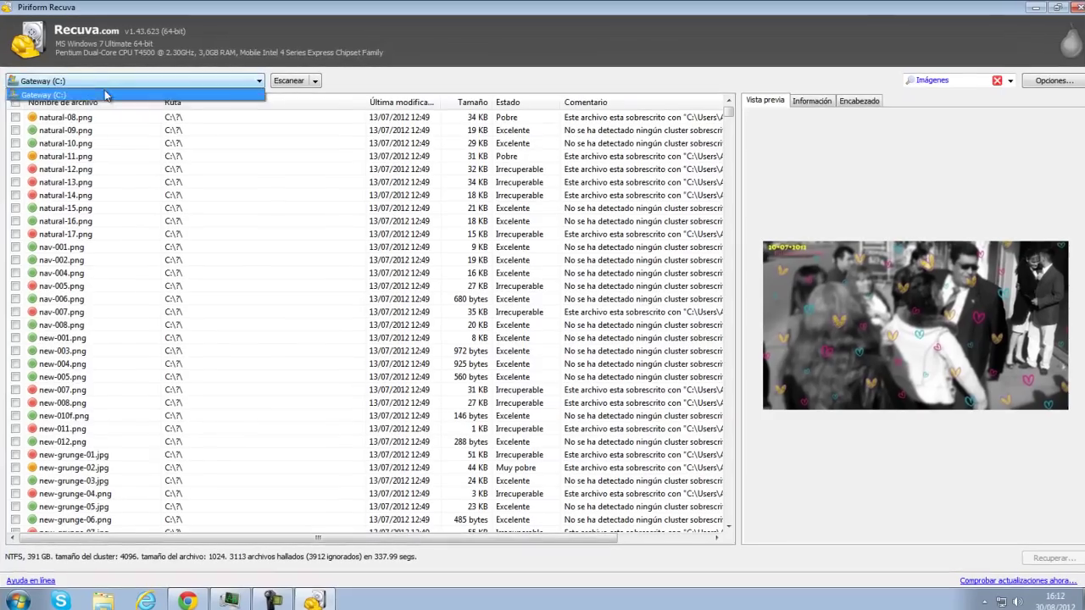
{"action": "left_click", "coordinate": [105, 95]}
{"action": "left_click", "coordinate": [153, 80]}
{"action": "left_click", "coordinate": [157, 95]}
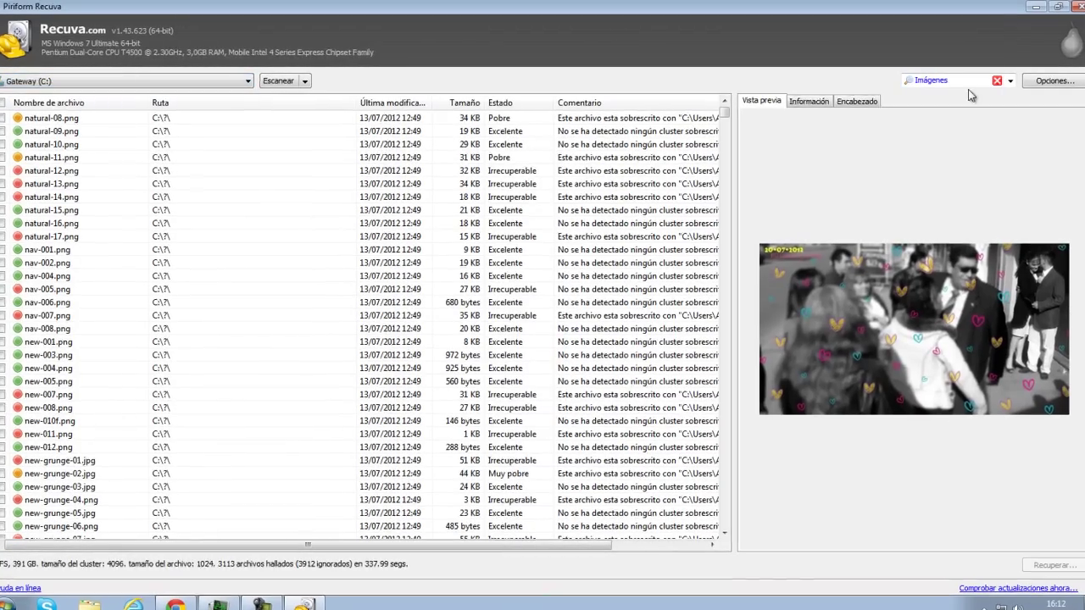
Set the file type filter to Música, start a scan of Gateway (C:) and cancel it.
{"action": "left_click", "coordinate": [1009, 81]}
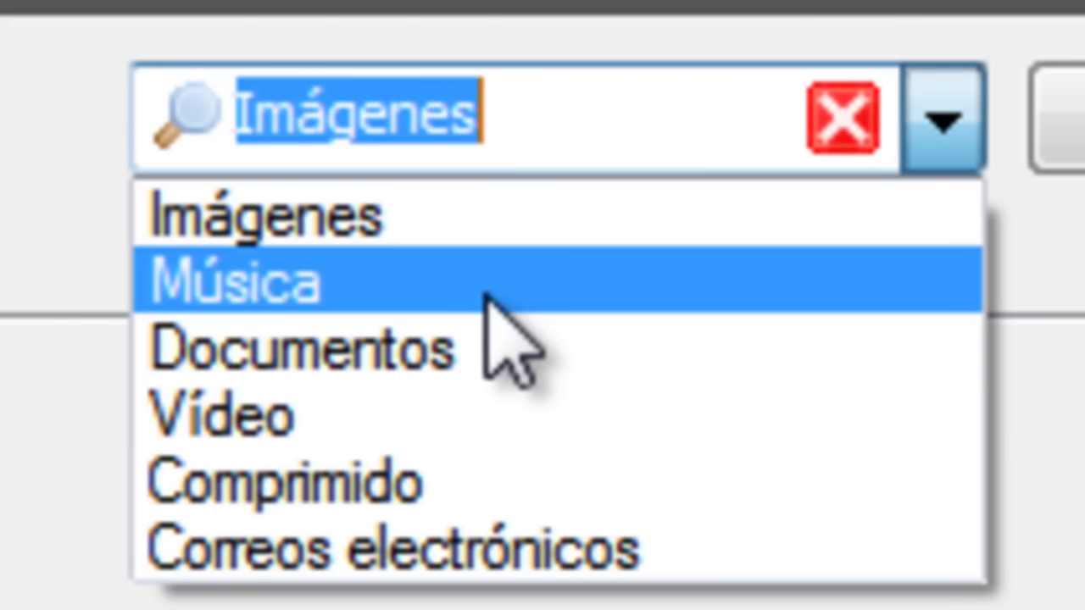
{"action": "left_click", "coordinate": [490, 288]}
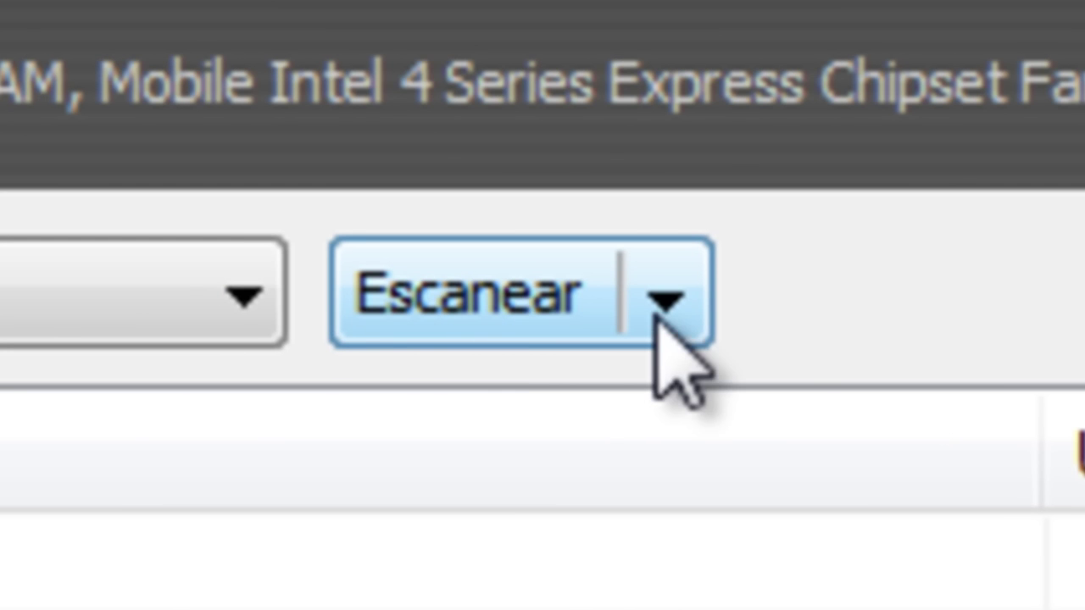
{"action": "left_click", "coordinate": [678, 331]}
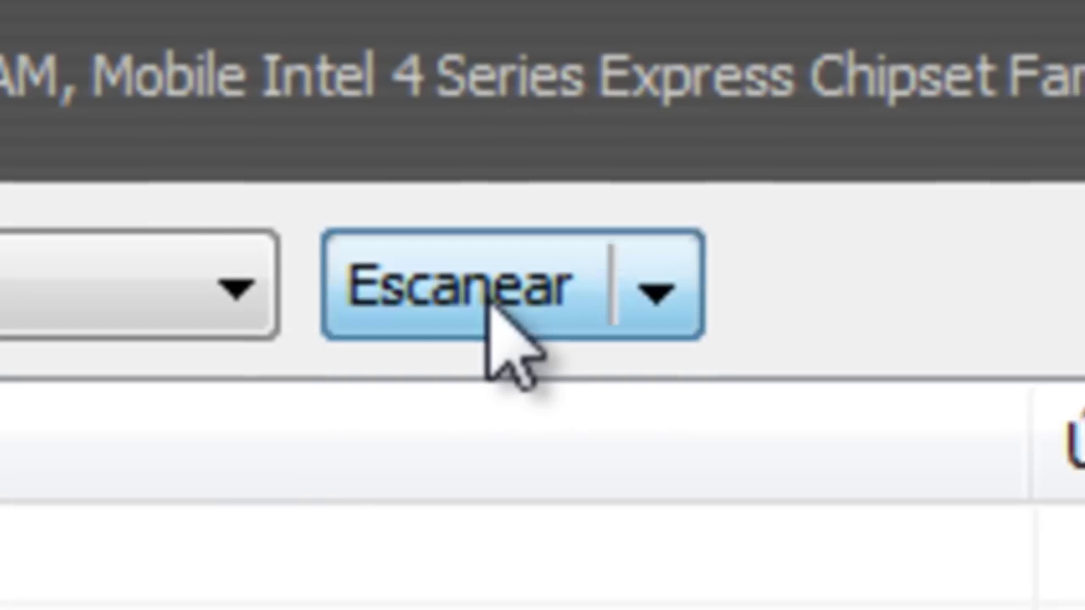
{"action": "left_click", "coordinate": [505, 327]}
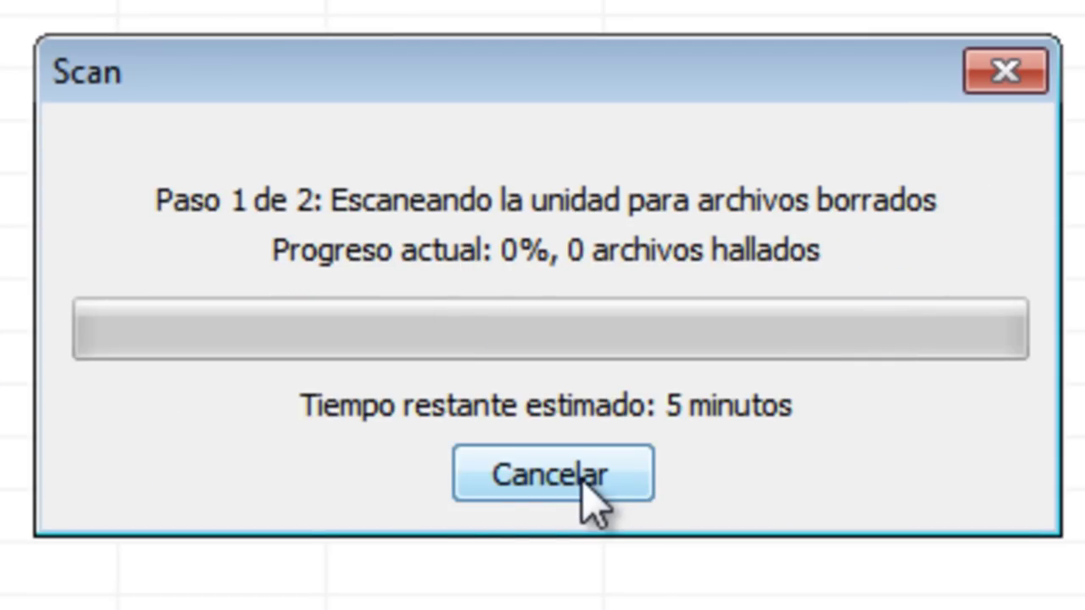
{"action": "left_click", "coordinate": [580, 473]}
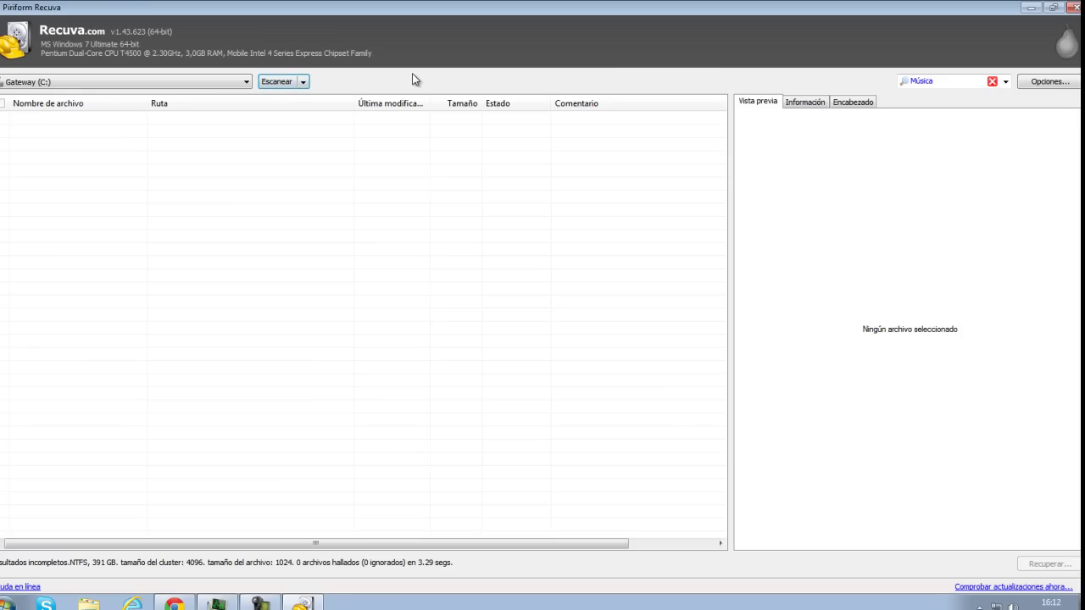
Open the computer's drive overview in Windows, examine the hard disk Gateway (C:) and return to Recuva.
{"action": "left_click_drag", "start_coordinate": [260, 544], "coordinate": [183, 541]}
{"action": "left_click", "coordinate": [9, 602]}
{"action": "left_click", "coordinate": [188, 422]}
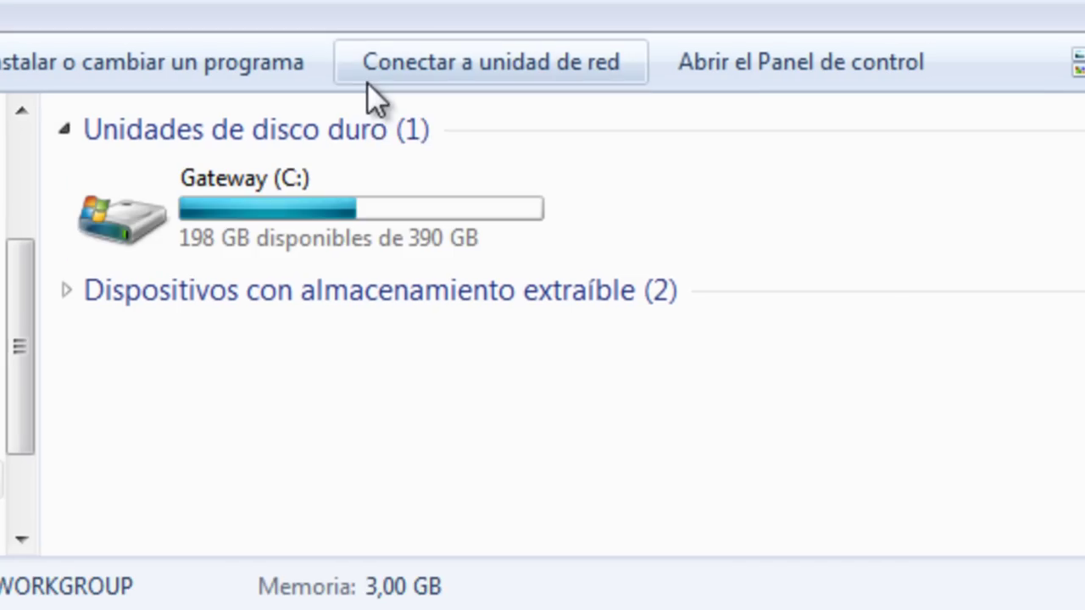
{"action": "left_click", "coordinate": [437, 229]}
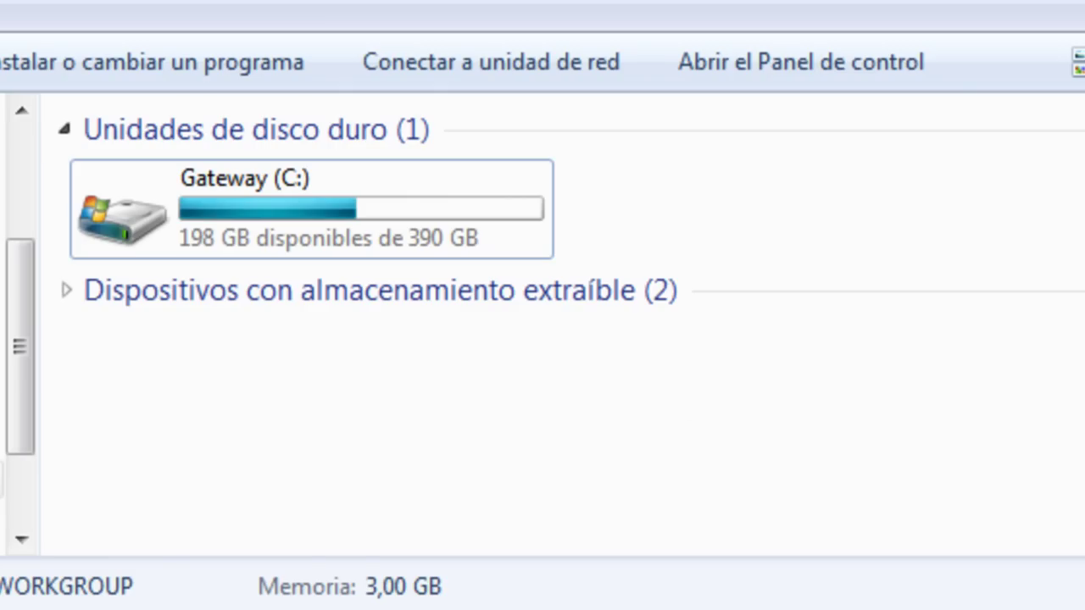
{"action": "left_click", "coordinate": [467, 251]}
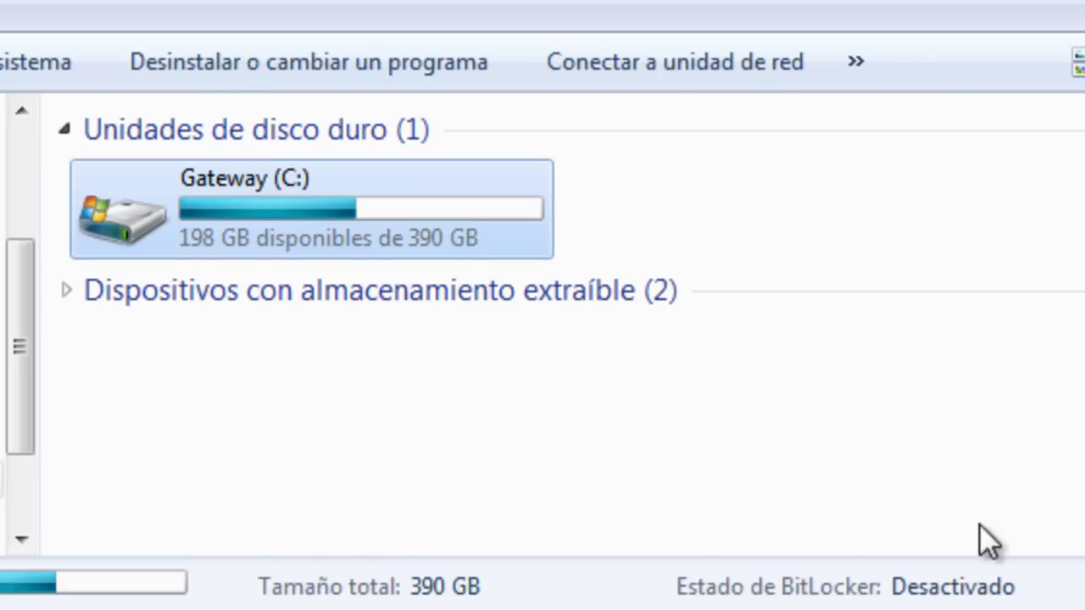
{"action": "left_click", "coordinate": [988, 537]}
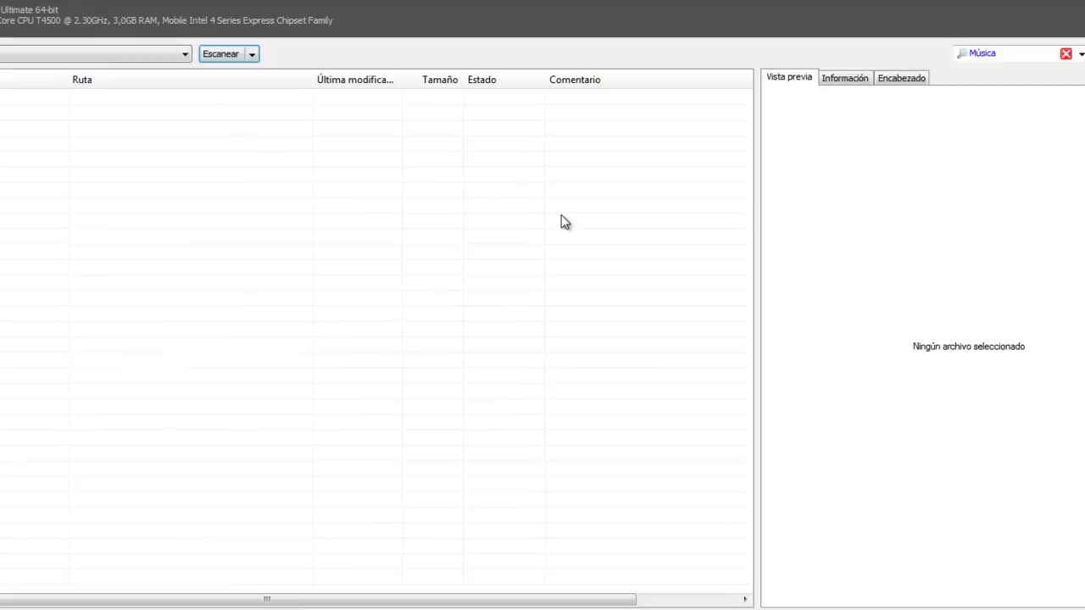
Check which scan types are offered for the selected drive without starting one.
{"action": "left_click", "coordinate": [316, 80]}
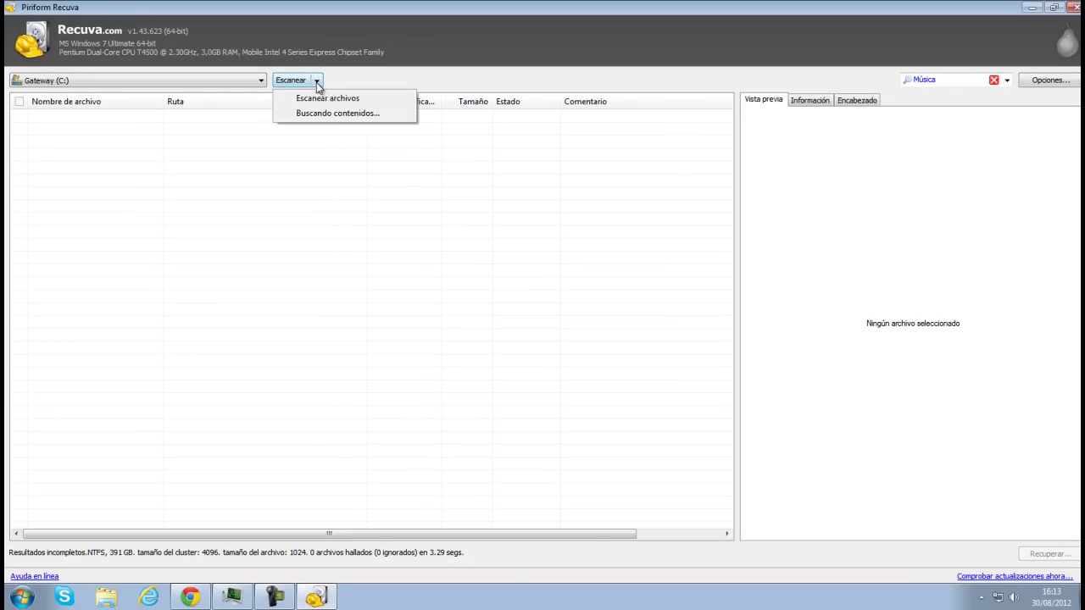
{"action": "left_click", "coordinate": [402, 204]}
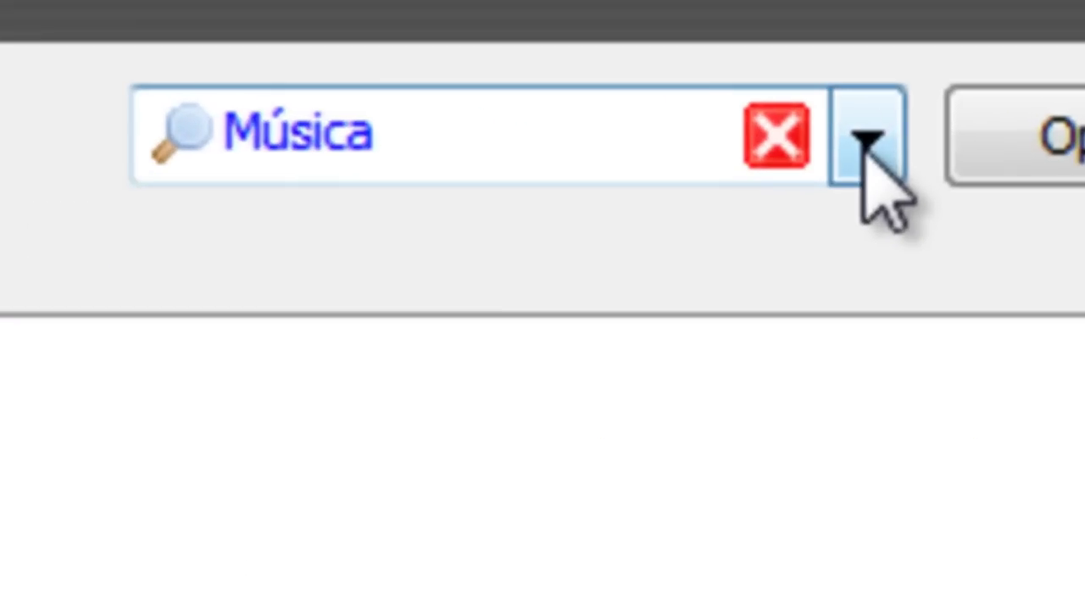
Set the file type filter to Vídeo.
{"action": "left_click", "coordinate": [1007, 81]}
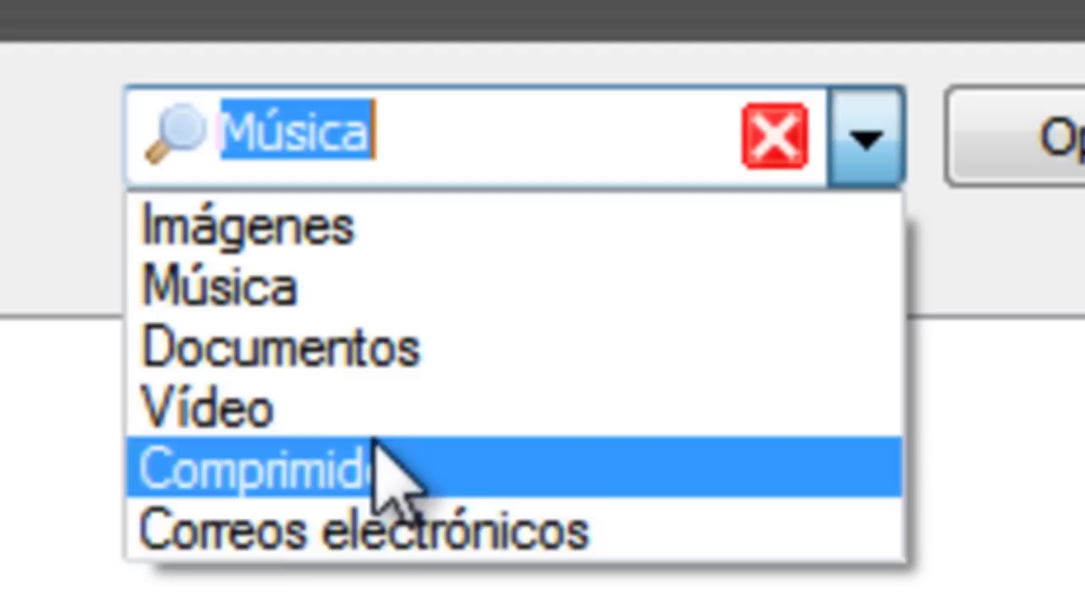
{"action": "key", "text": "Escape"}
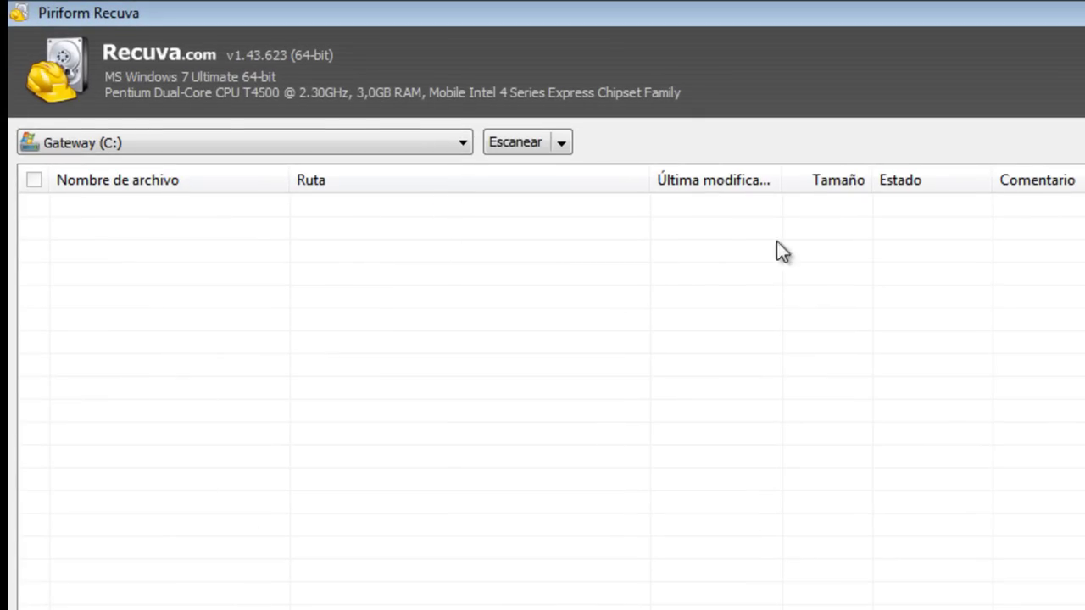
Widen the Última modificación column of the results list and sort the list by Nombre de archivo.
{"action": "left_click_drag", "start_coordinate": [783, 178], "coordinate": [830, 170]}
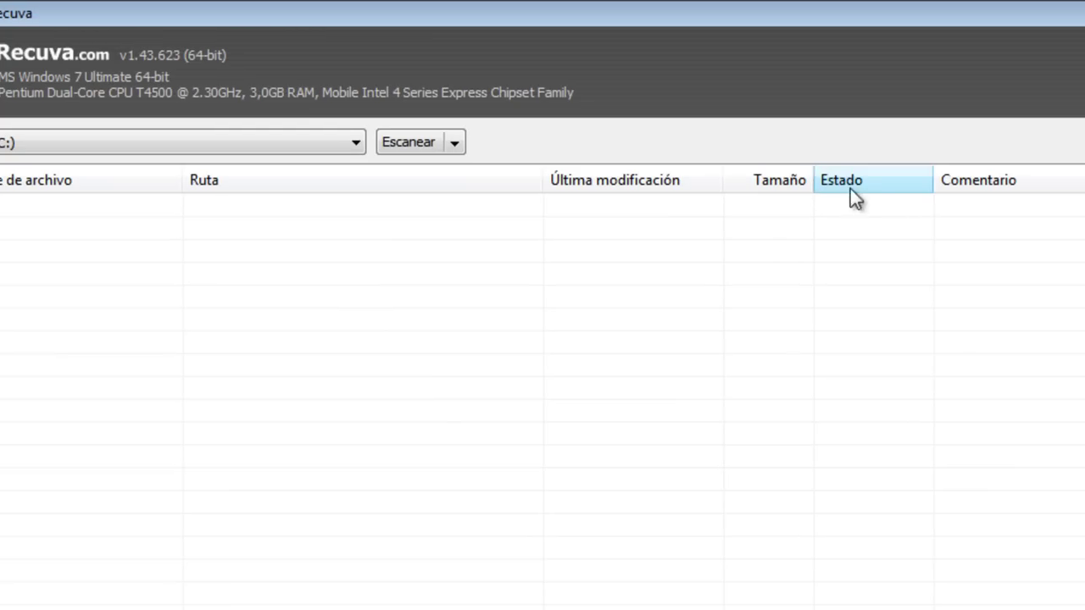
{"action": "left_click", "coordinate": [869, 178]}
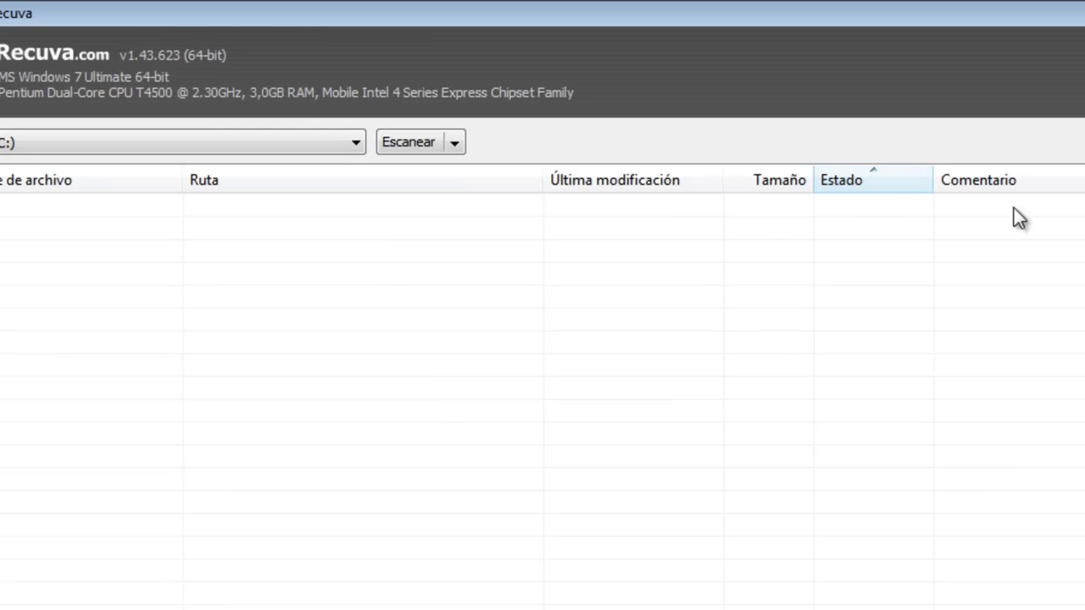
{"action": "left_click", "coordinate": [120, 181]}
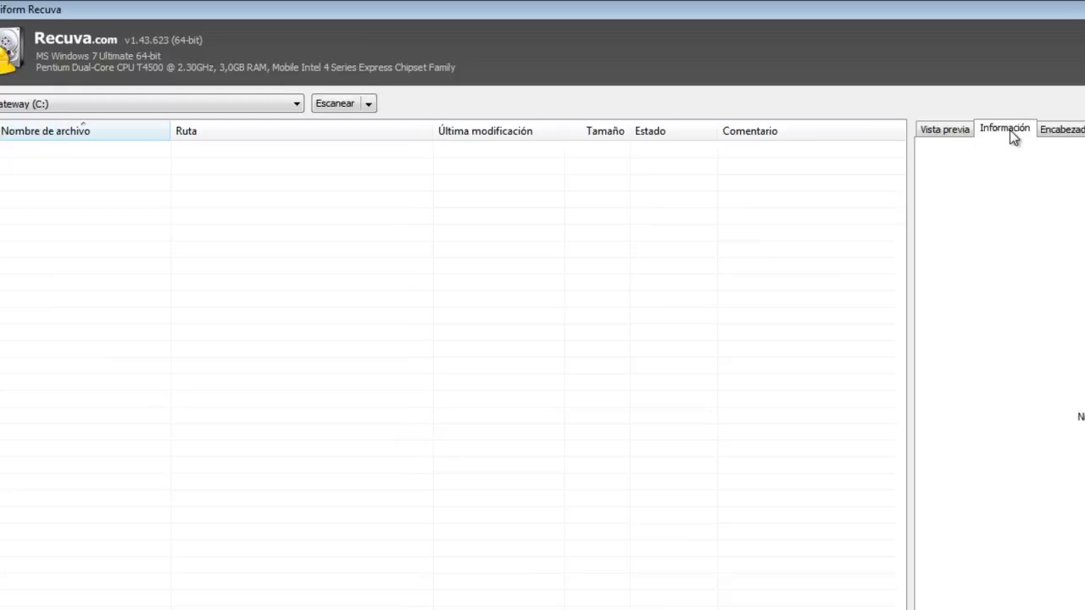
Check the Encabezado and Información views of the file details and return to Vista previa.
{"action": "left_click", "coordinate": [1069, 132]}
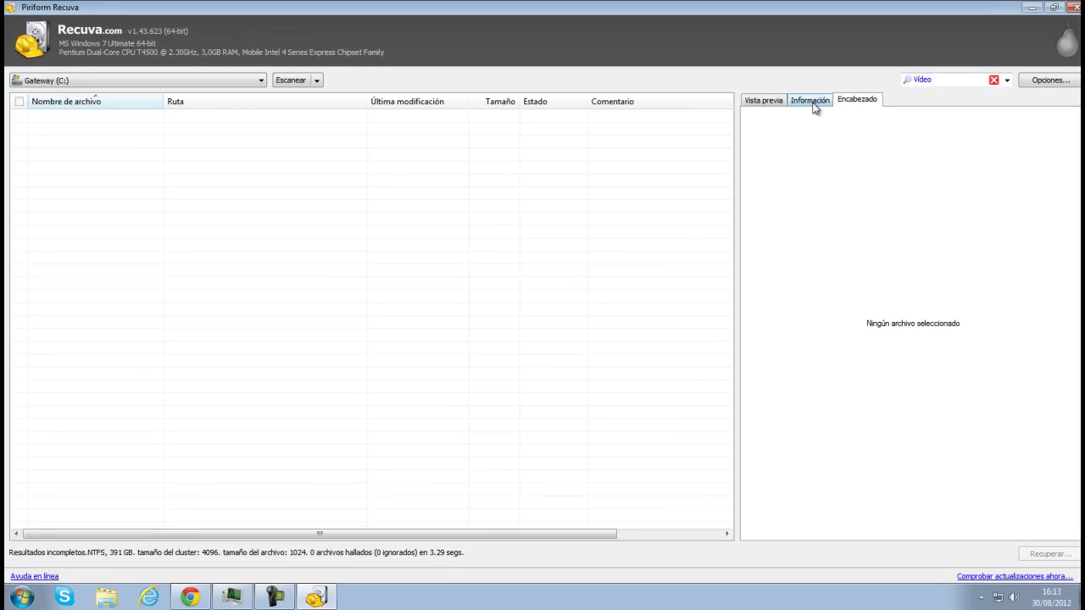
{"action": "left_click", "coordinate": [812, 102]}
{"action": "left_click", "coordinate": [766, 104]}
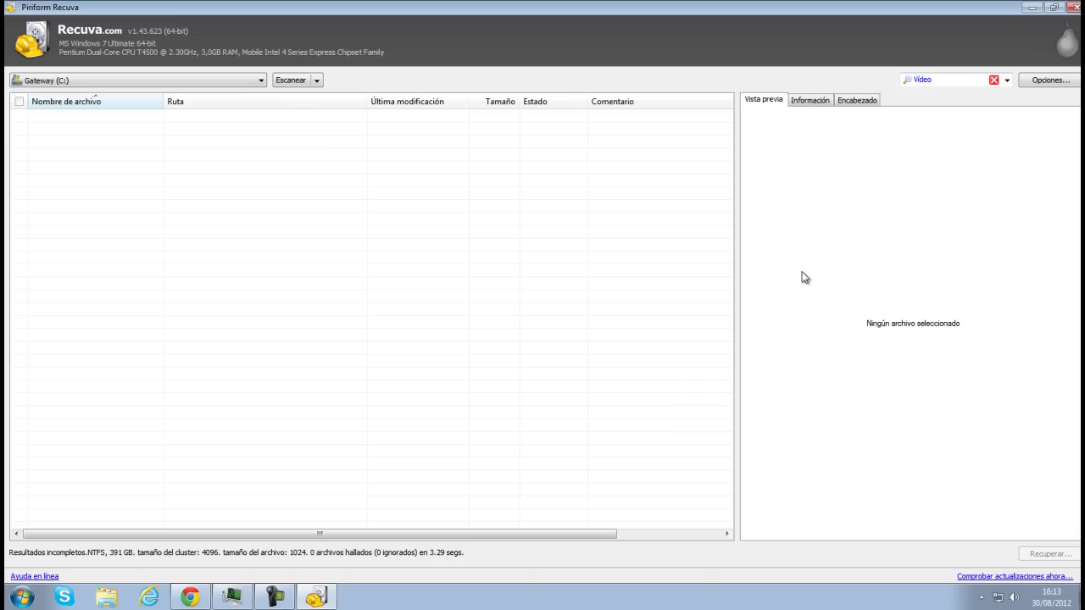
Switch to Chrome, close the Recuva download page and open Google in a new tab.
{"action": "left_click", "coordinate": [190, 597]}
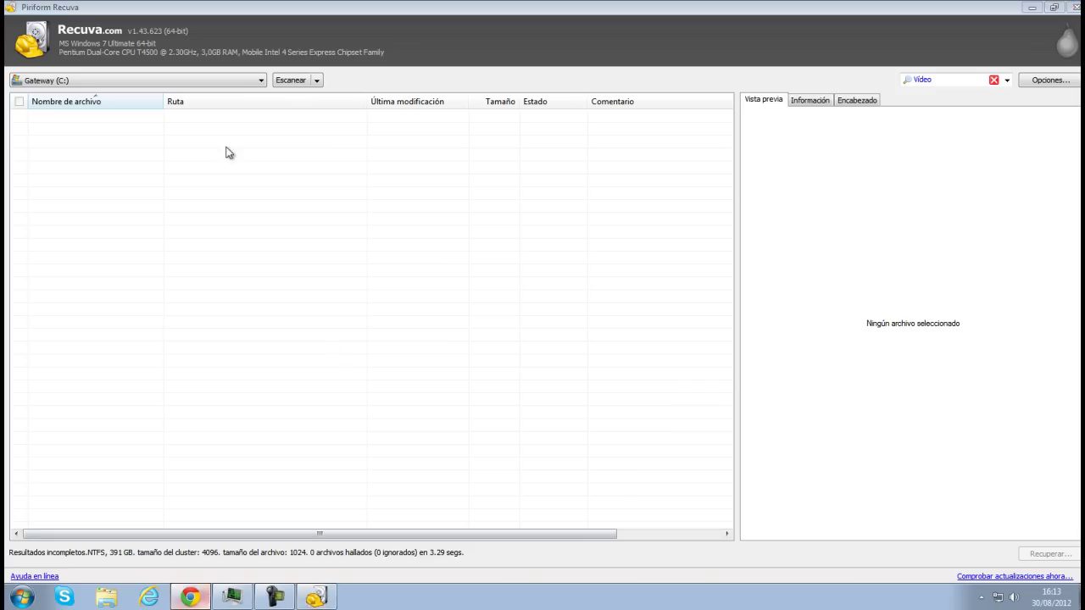
{"action": "left_click", "coordinate": [154, 8]}
{"action": "left_click", "coordinate": [136, 10]}
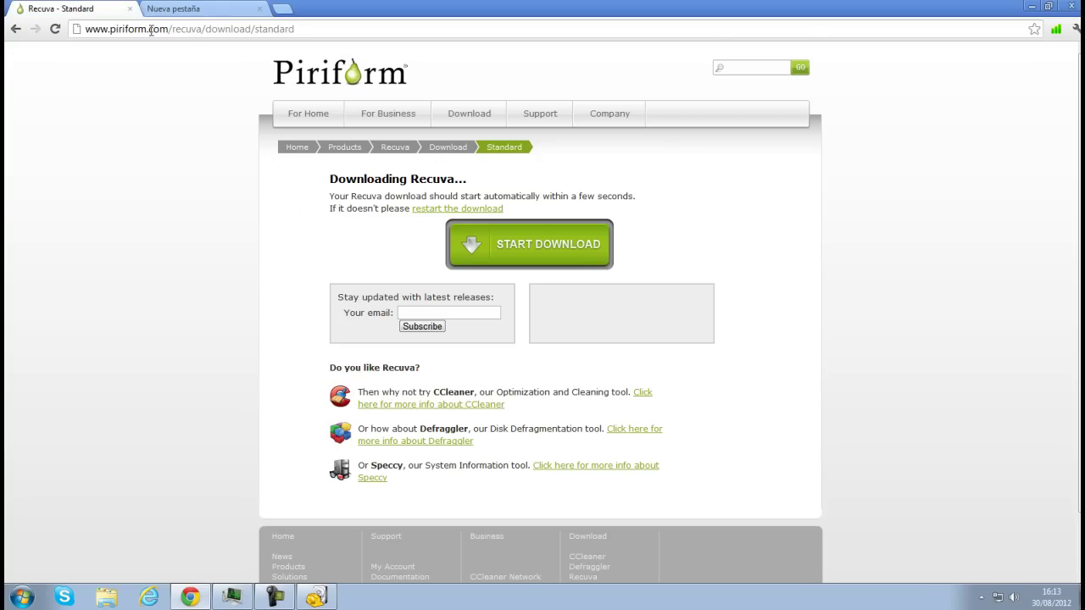
{"action": "left_click", "coordinate": [131, 9]}
{"action": "left_click", "coordinate": [297, 196]}
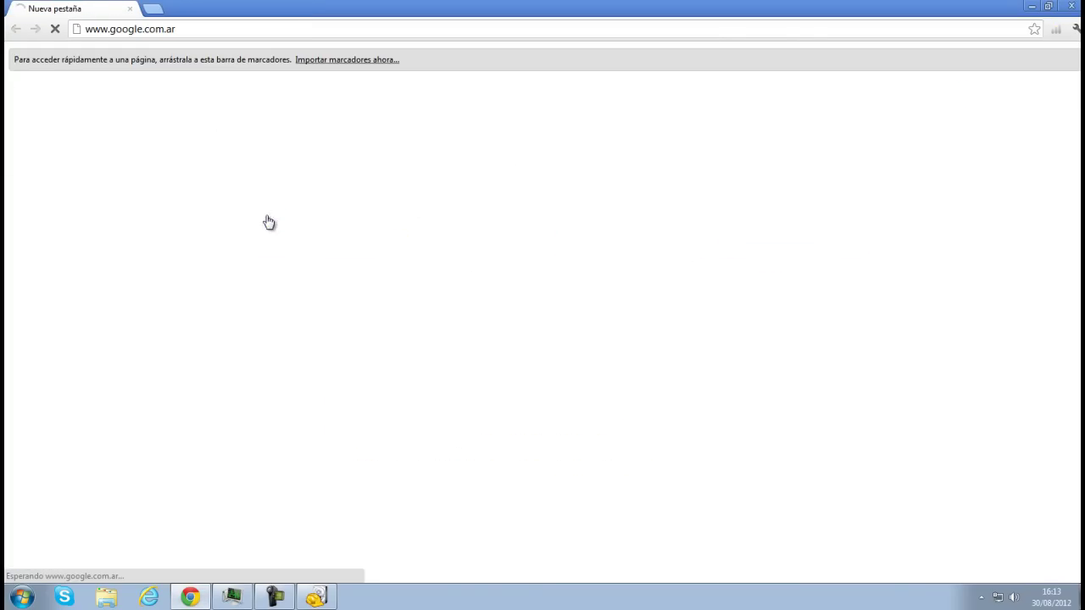
Search Google for "recover my files".
{"action": "type", "text": "reco"}
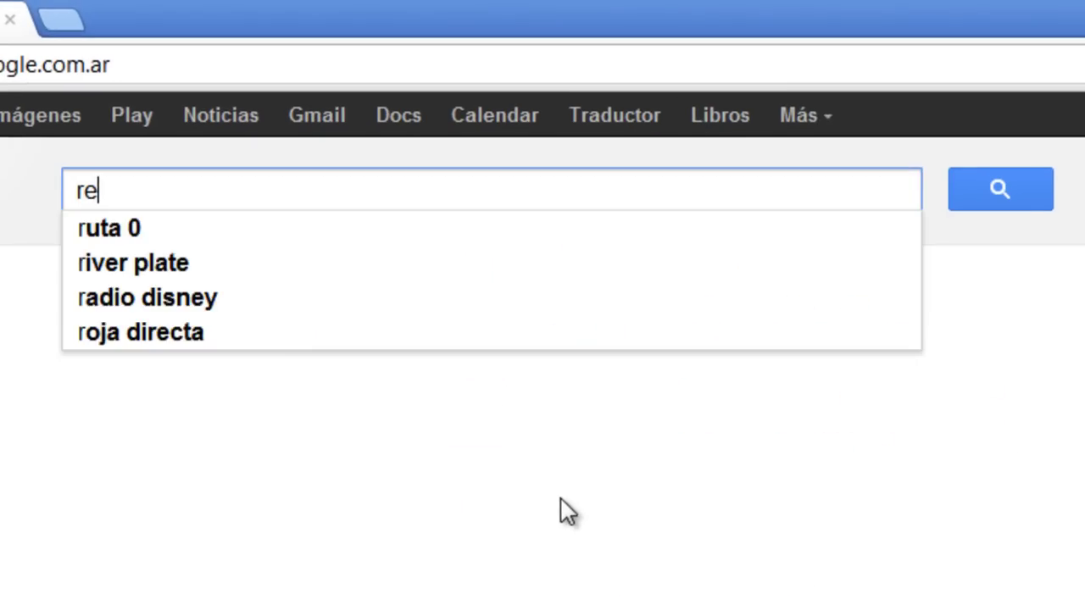
{"action": "type", "text": "very"}
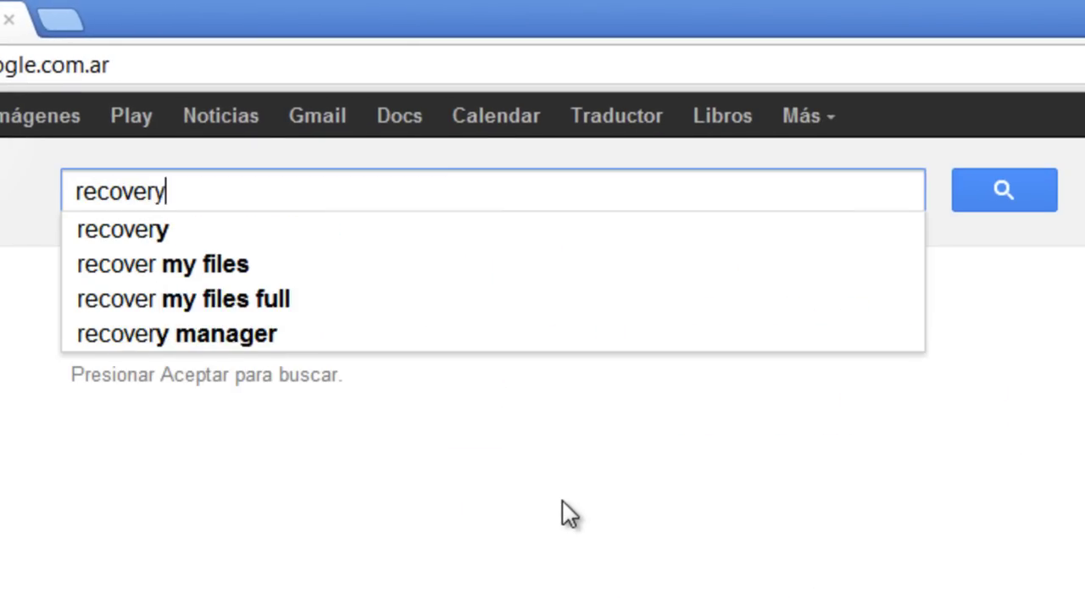
{"action": "key", "text": "Down"}
{"action": "key", "text": "BackSpace"}
{"action": "key", "text": "BackSpace"}
{"action": "key", "text": "BackSpace"}
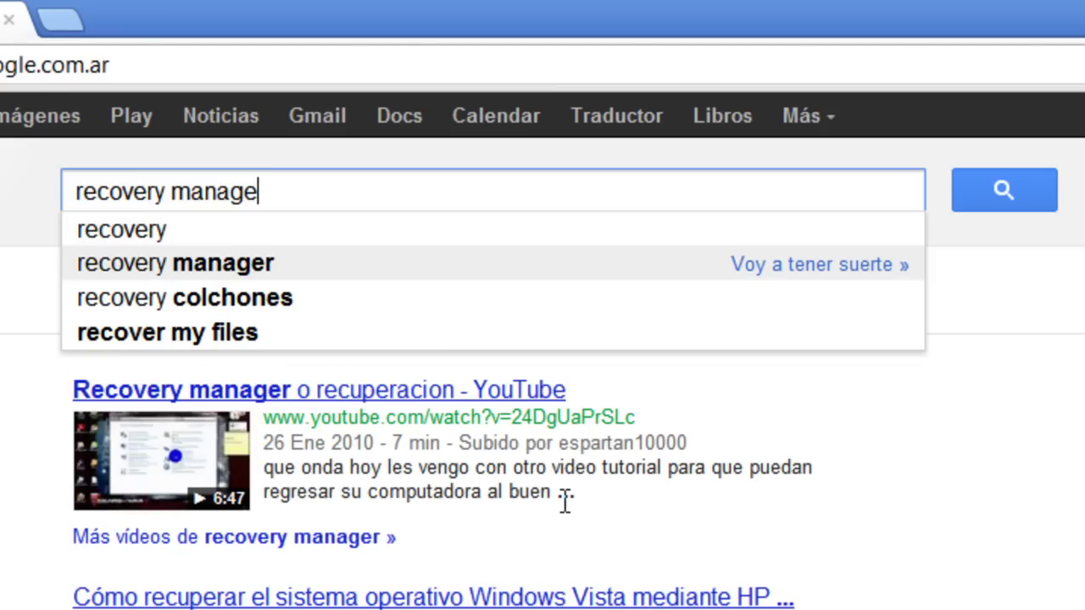
{"action": "key", "text": "BackSpace"}
{"action": "key", "text": "BackSpace"}
{"action": "key", "text": "BackSpace"}
{"action": "key", "text": "BackSpace"}
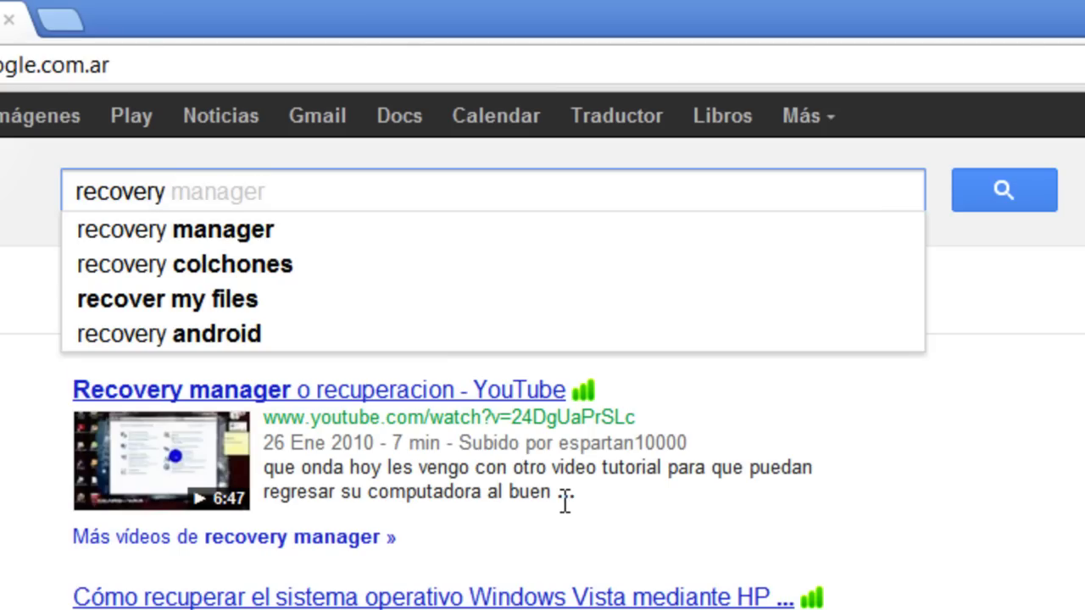
{"action": "type", "text": "my"}
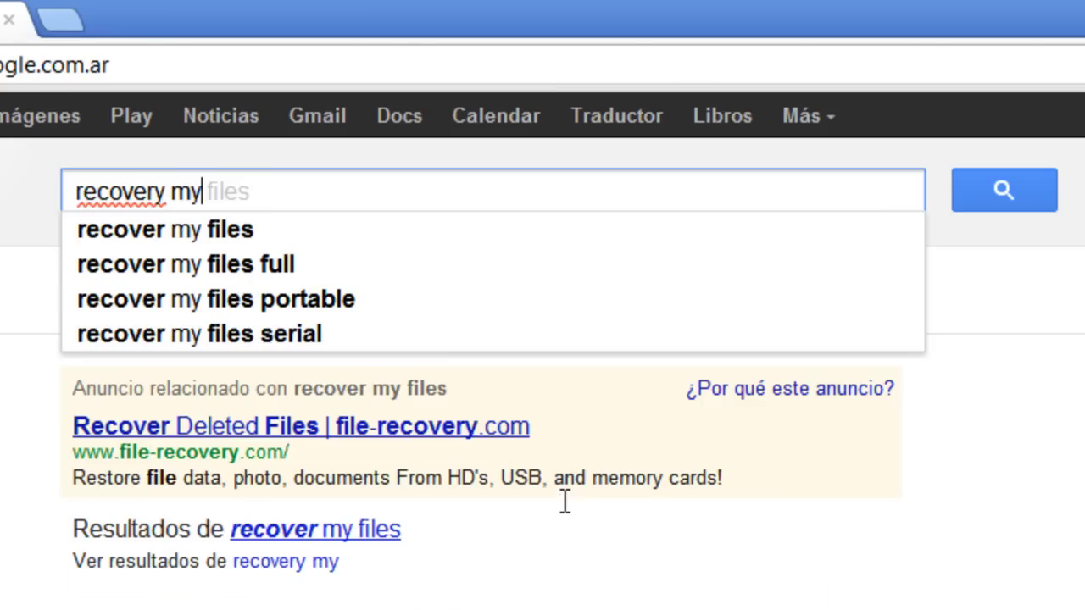
{"action": "key", "text": "Down"}
{"action": "key", "text": "Return"}
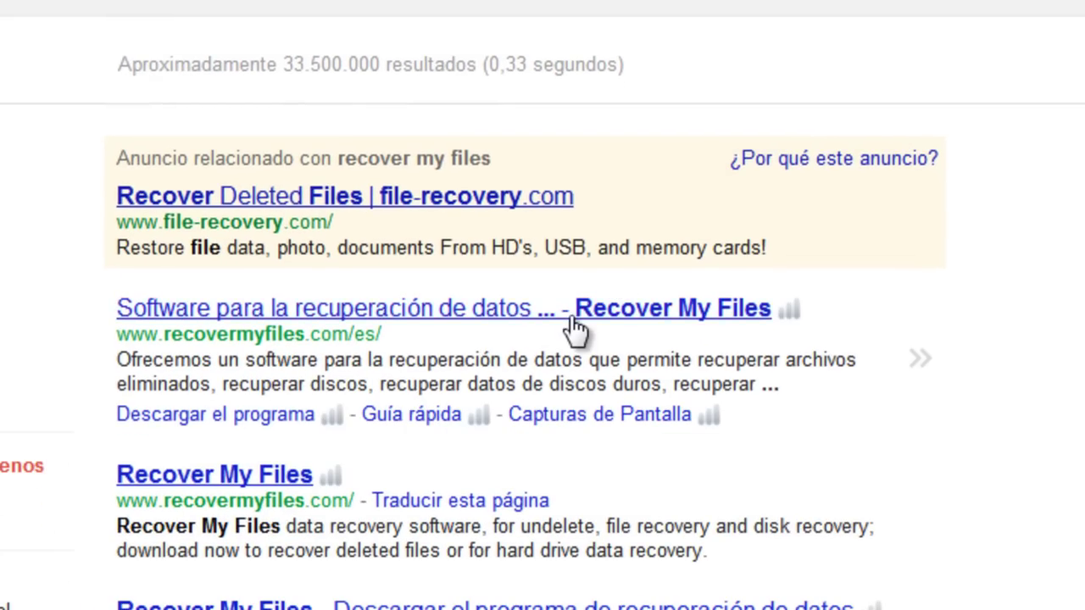
Open the Spanish Recover My Files website and examine its product description, testimonials and download information.
{"action": "left_click", "coordinate": [574, 321]}
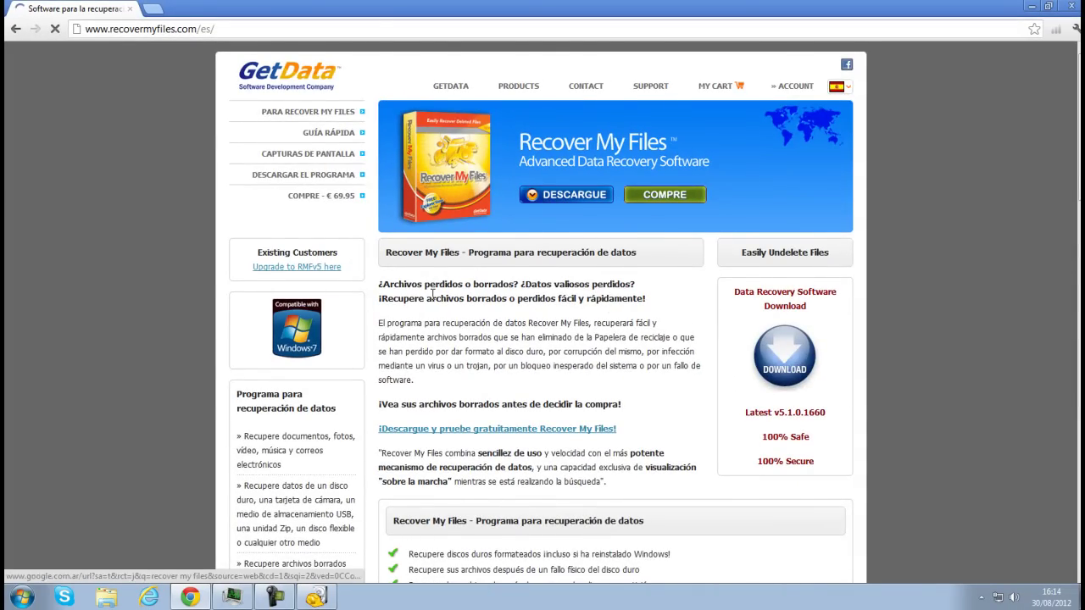
{"action": "scroll", "coordinate": [733, 354], "scroll_direction": "down", "scroll_amount": 5}
{"action": "scroll", "coordinate": [733, 354], "scroll_direction": "down", "scroll_amount": 7}
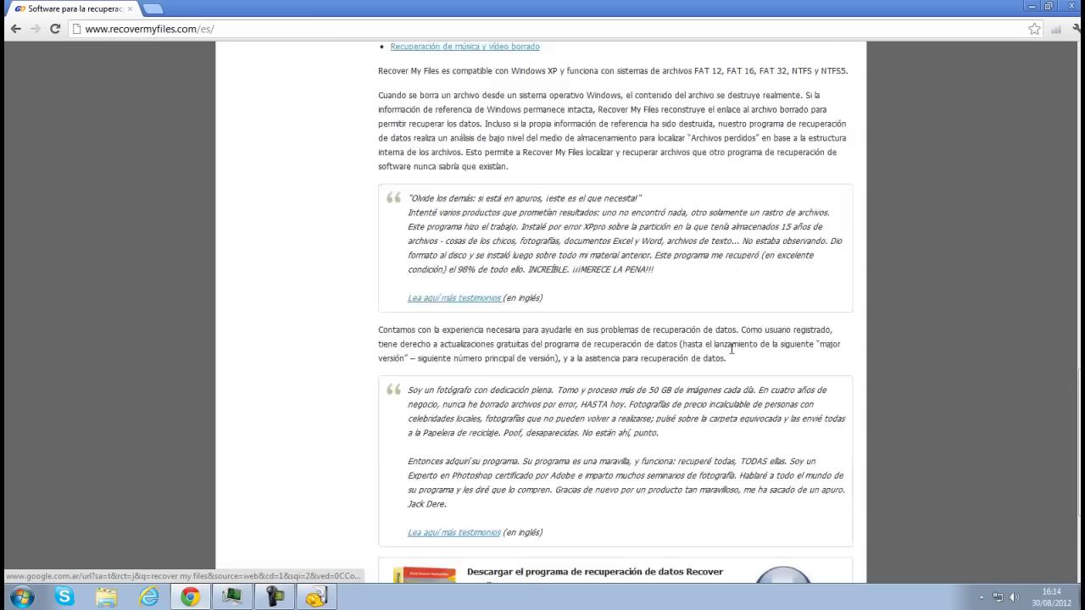
{"action": "scroll", "coordinate": [727, 382], "scroll_direction": "up", "scroll_amount": 6}
{"action": "scroll", "coordinate": [725, 387], "scroll_direction": "up", "scroll_amount": 8}
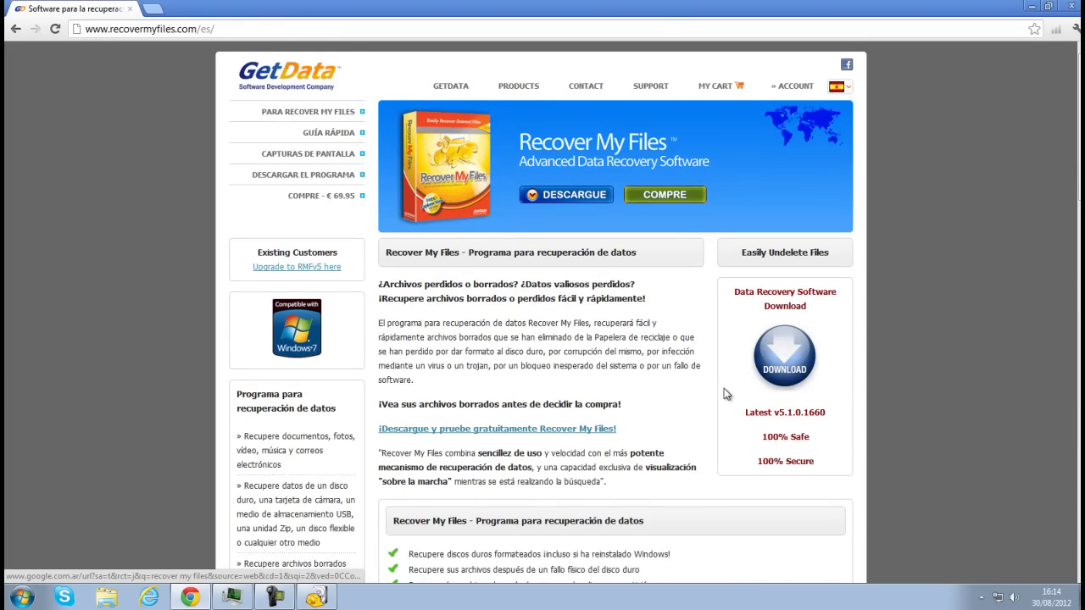
{"action": "scroll", "coordinate": [671, 395], "scroll_direction": "down", "scroll_amount": 5}
{"action": "scroll", "coordinate": [1063, 331], "scroll_direction": "down", "scroll_amount": 10}
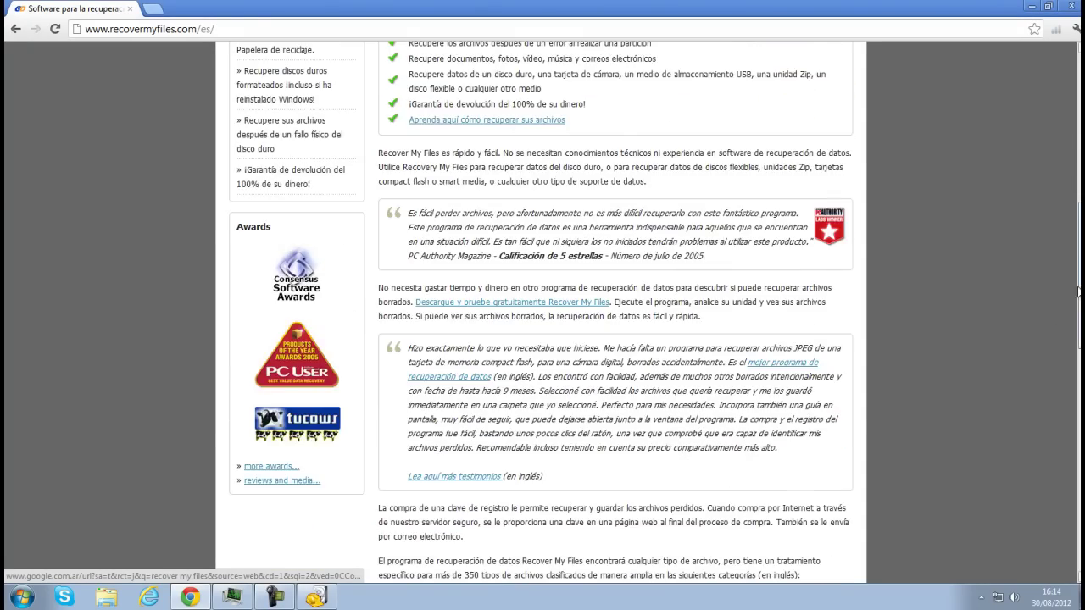
{"action": "scroll", "coordinate": [617, 305], "scroll_direction": "up", "scroll_amount": 10}
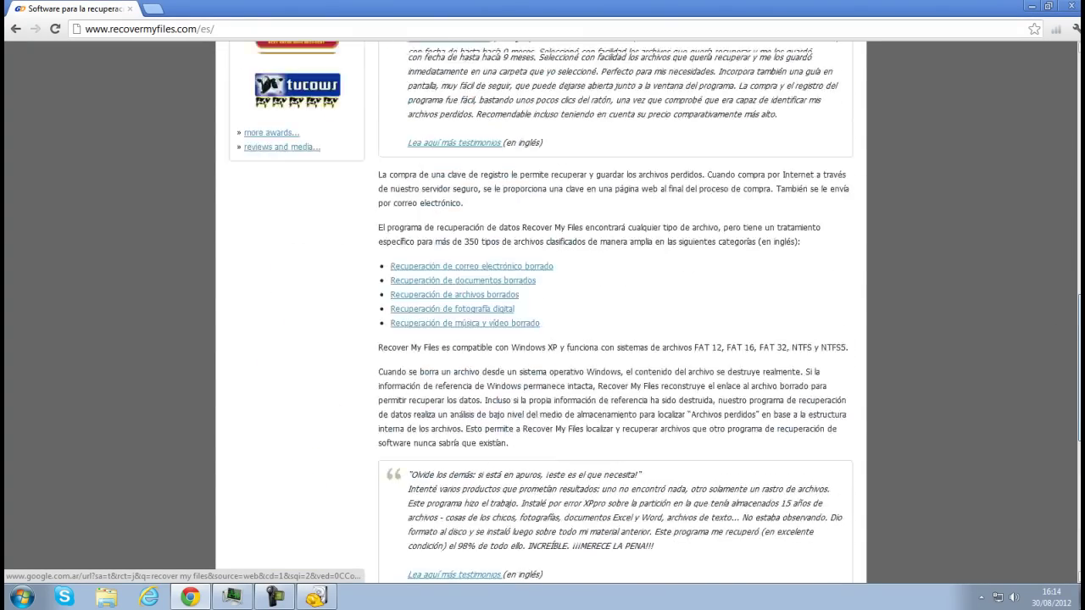
{"action": "scroll", "coordinate": [616, 305], "scroll_direction": "down", "scroll_amount": 10}
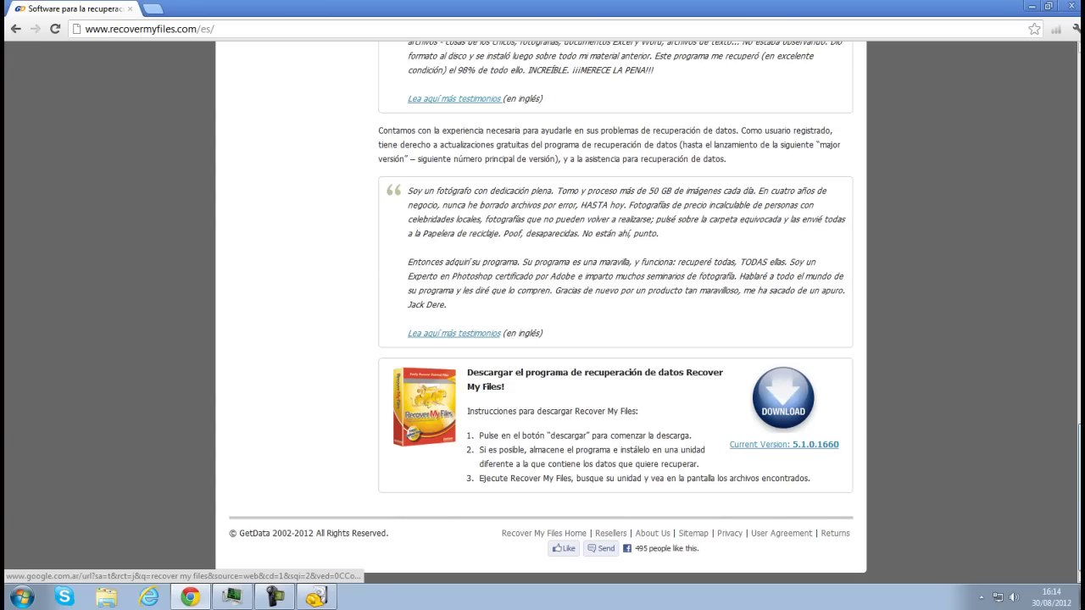
{"action": "scroll", "coordinate": [617, 305], "scroll_direction": "up", "scroll_amount": 15}
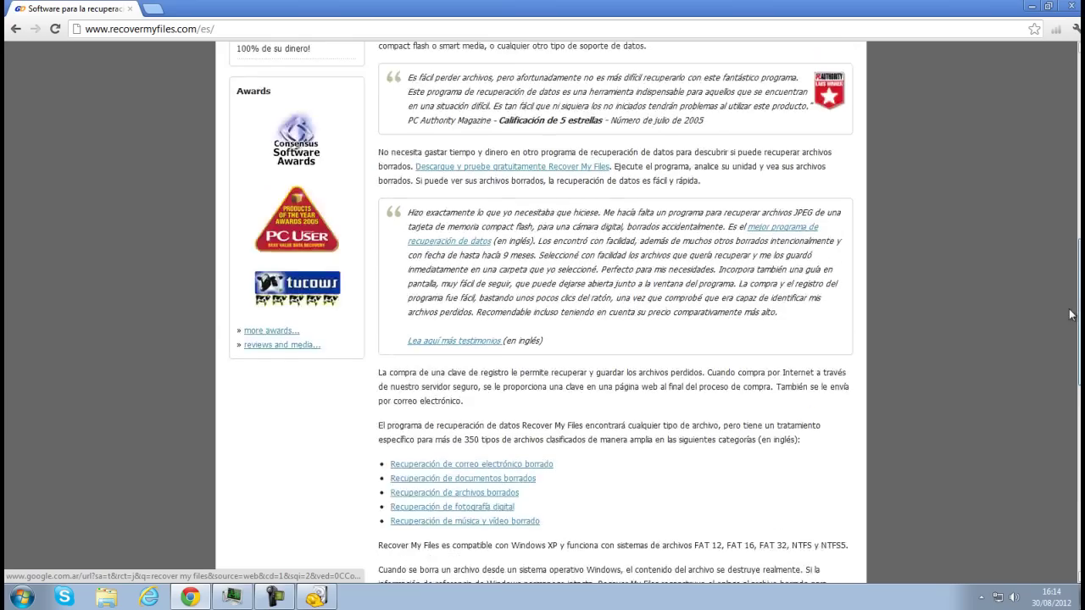
{"action": "scroll", "coordinate": [1027, 112], "scroll_direction": "up", "scroll_amount": 3}
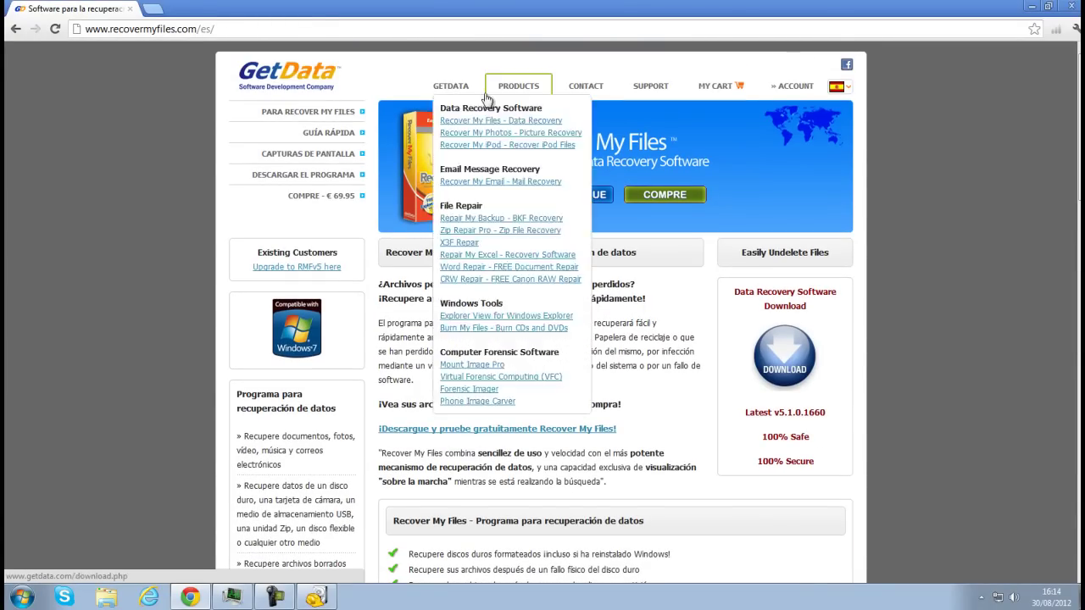
{"action": "left_click", "coordinate": [151, 9]}
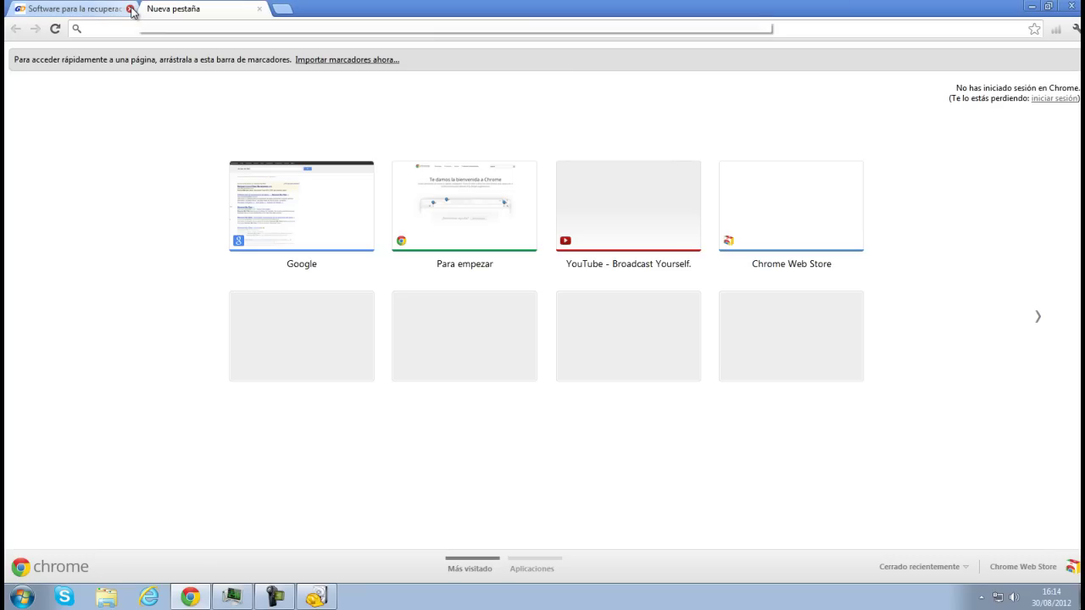
{"action": "left_click", "coordinate": [259, 10]}
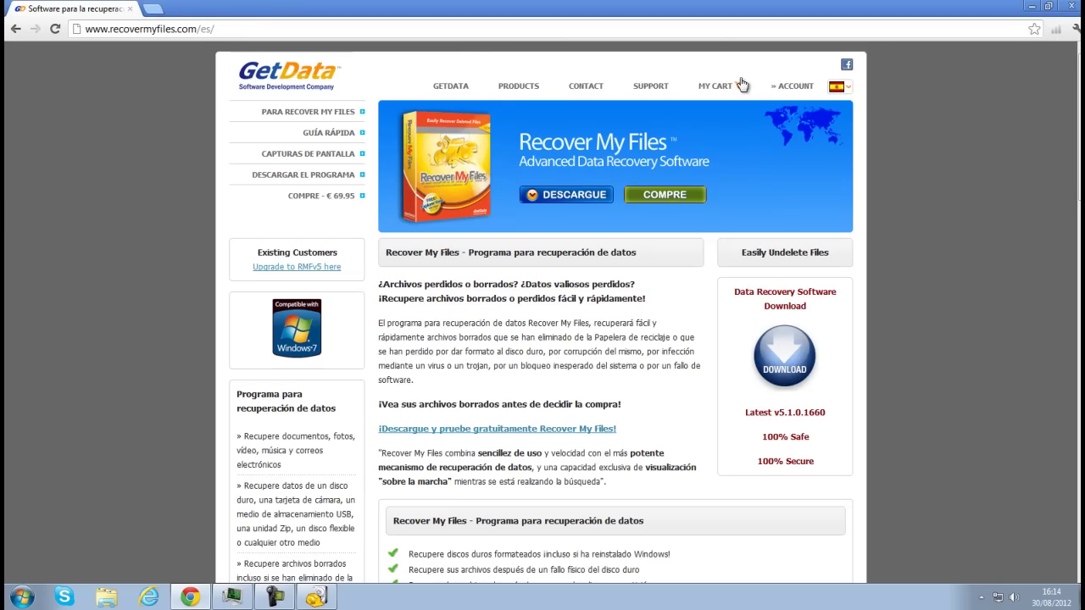
Return to Recuva, review its General, Acciones and Acerca de options and close the options without changes.
{"action": "left_click", "coordinate": [1031, 6]}
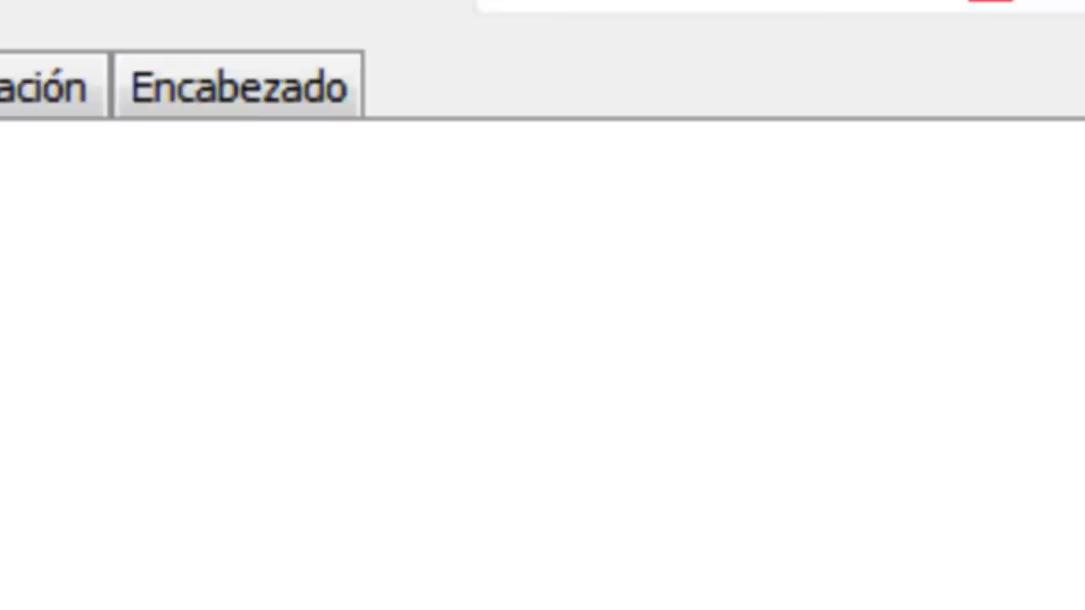
{"action": "left_click", "coordinate": [559, 254]}
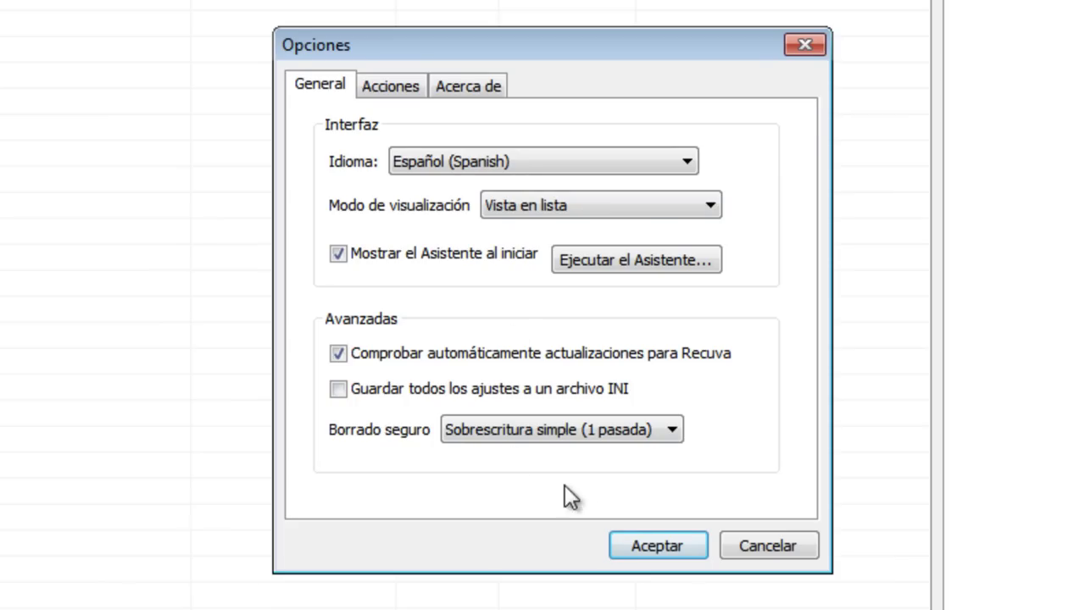
{"action": "left_click", "coordinate": [392, 85]}
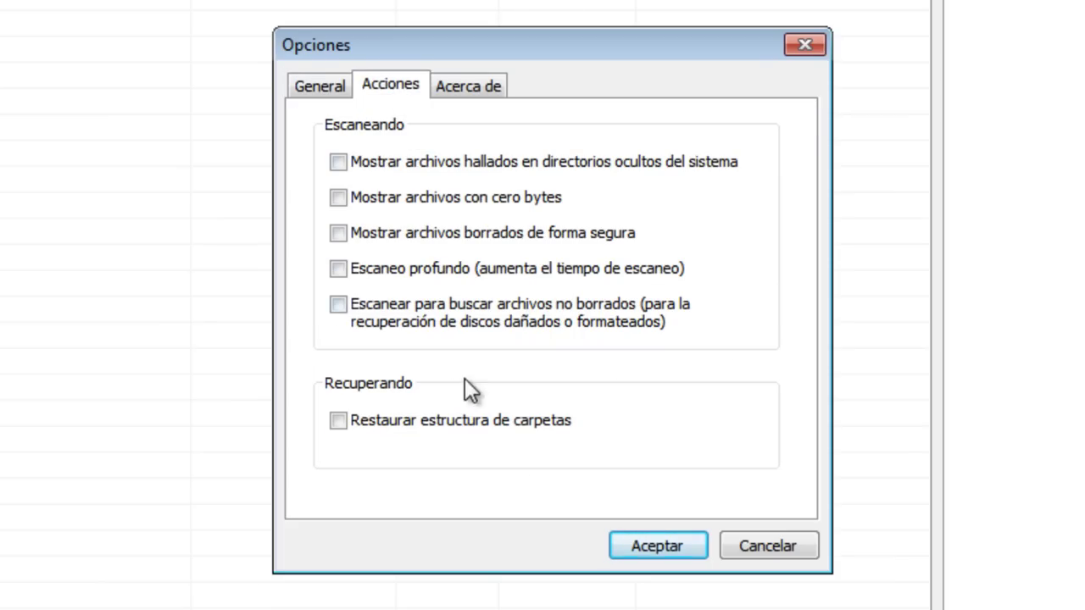
{"action": "left_click", "coordinate": [472, 87]}
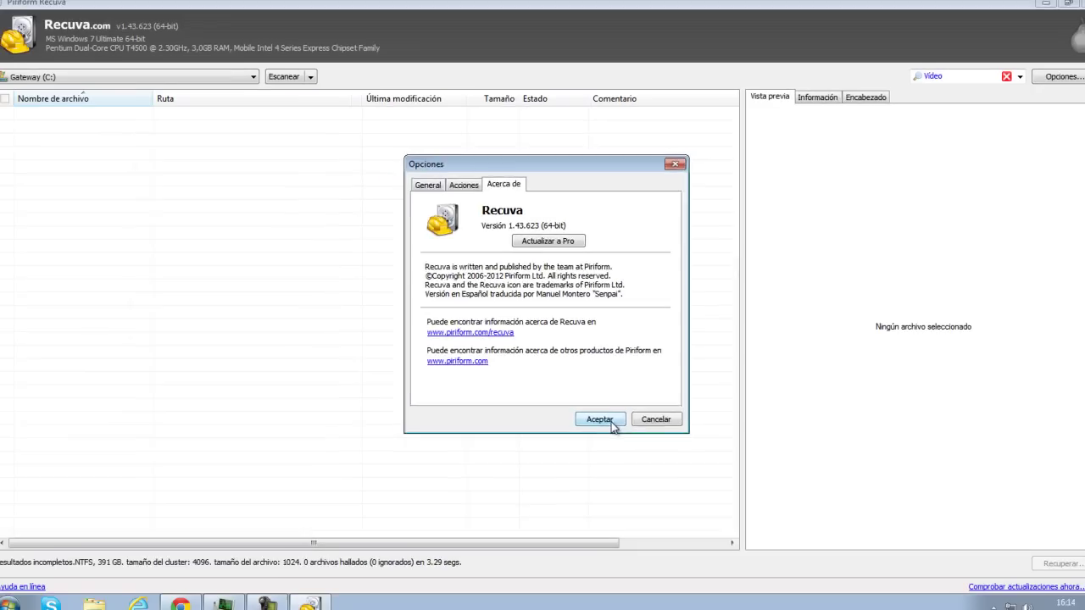
{"action": "left_click", "coordinate": [658, 546]}
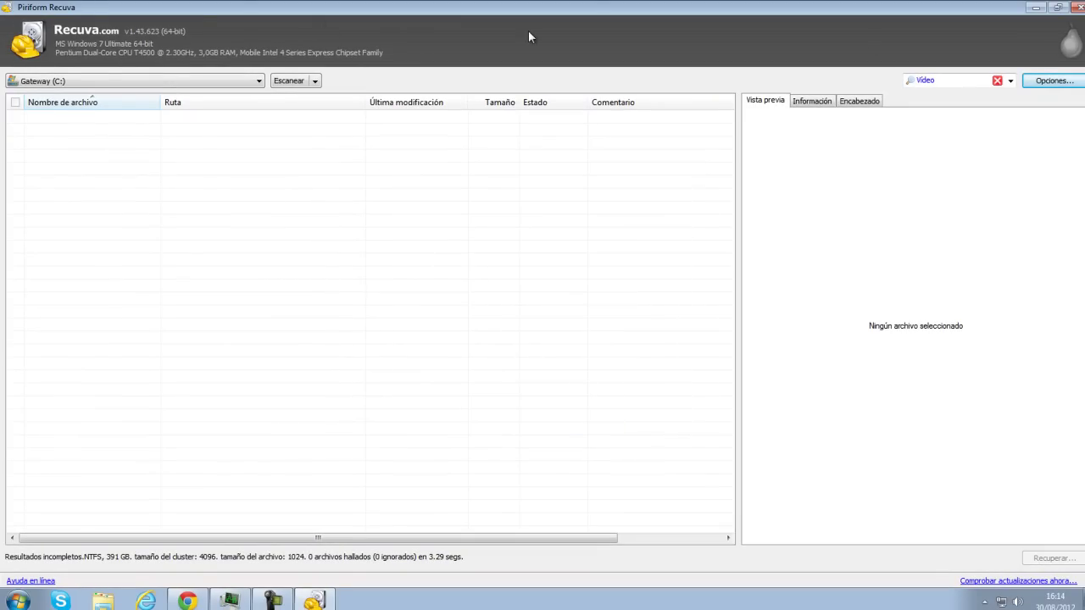
Open the Piriform website from Recuva, close its browser tab and return to Recuva.
{"action": "left_click", "coordinate": [1074, 51]}
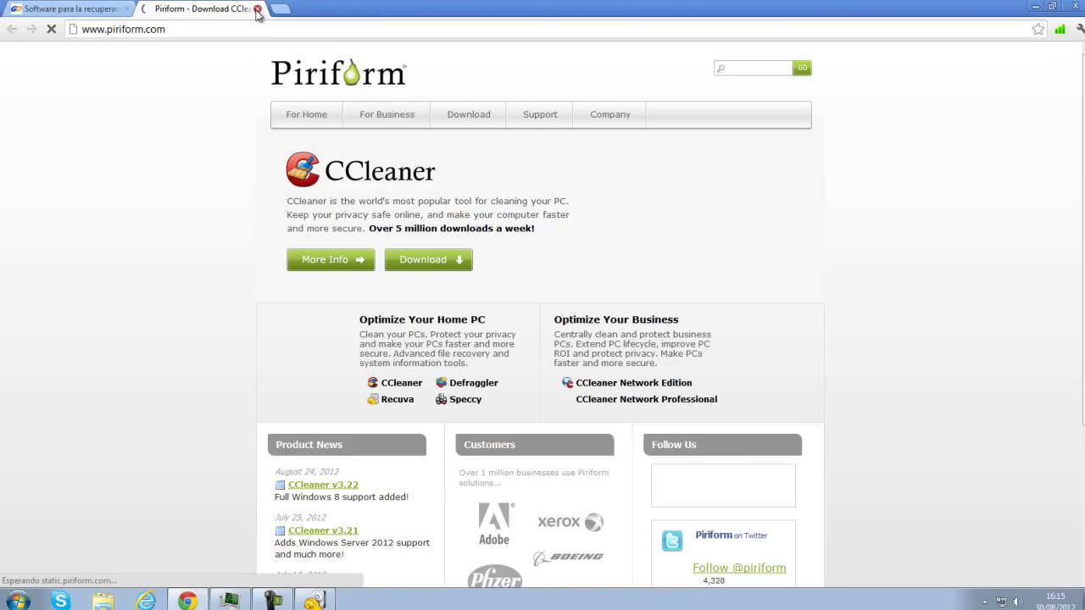
{"action": "left_click", "coordinate": [258, 10]}
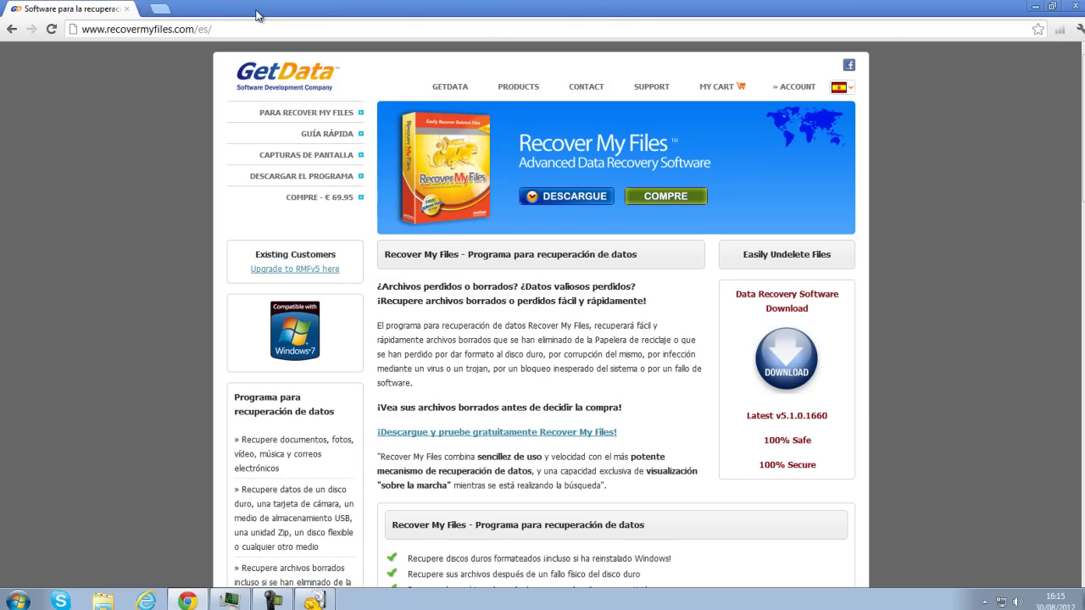
{"action": "left_click", "coordinate": [1035, 7]}
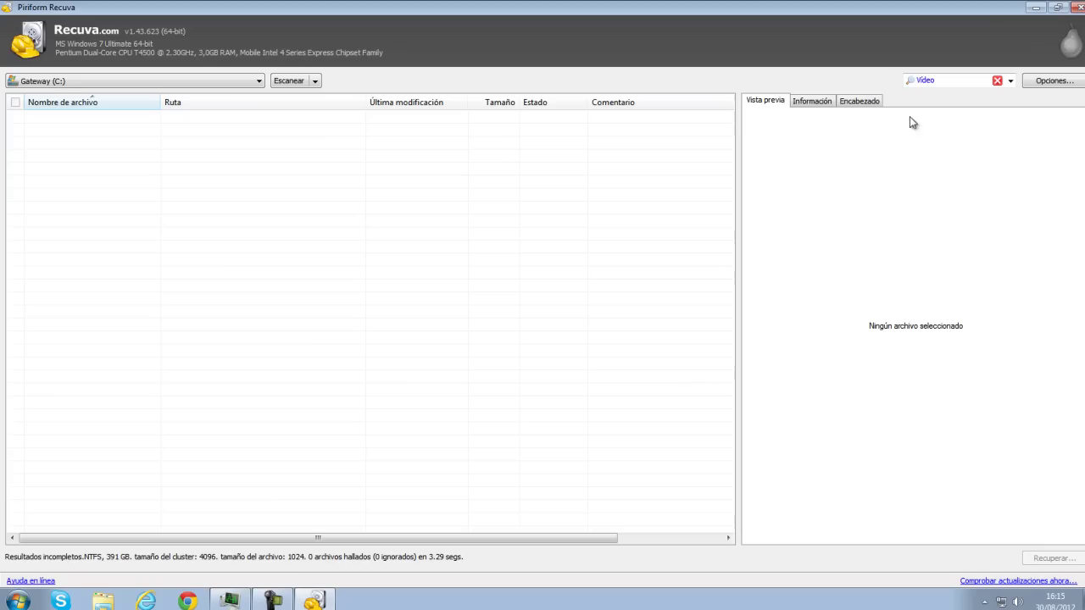